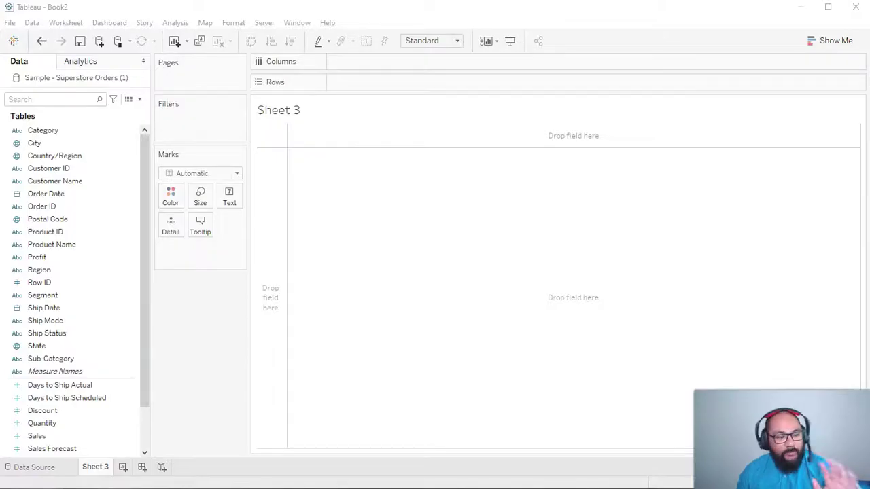
Switch from Tableau to the Udemy Q&A page in Chrome
key("alt+Tab")
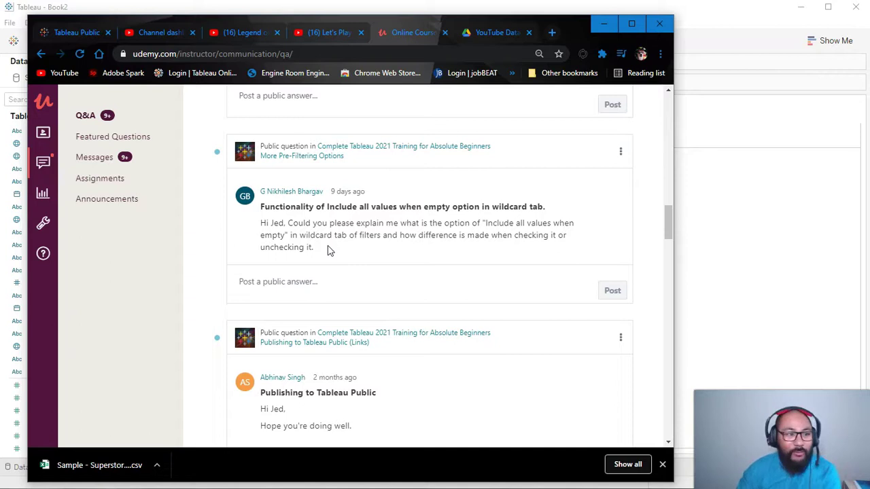
Minimize Chrome to bring back the empty Sheet 3 in Tableau
left_click(599, 25)
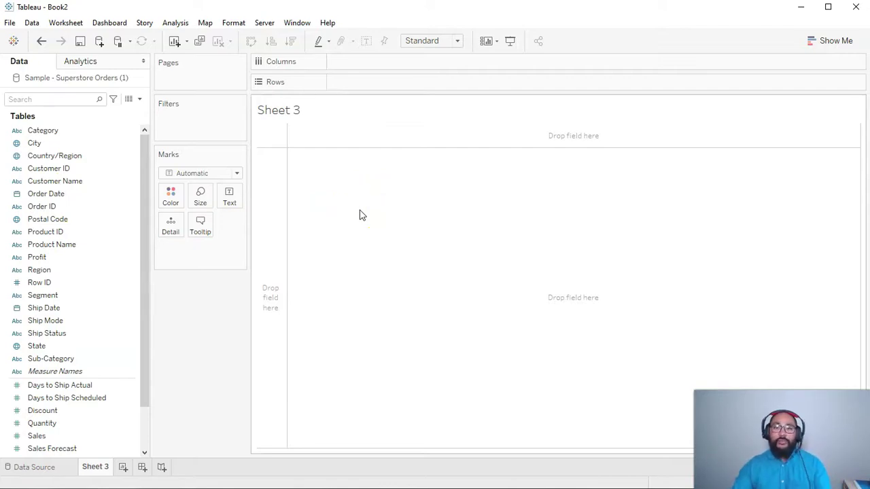
Put Product Name on Rows and widen its column to show full product names
left_click_drag(149, 266, 143, 269)
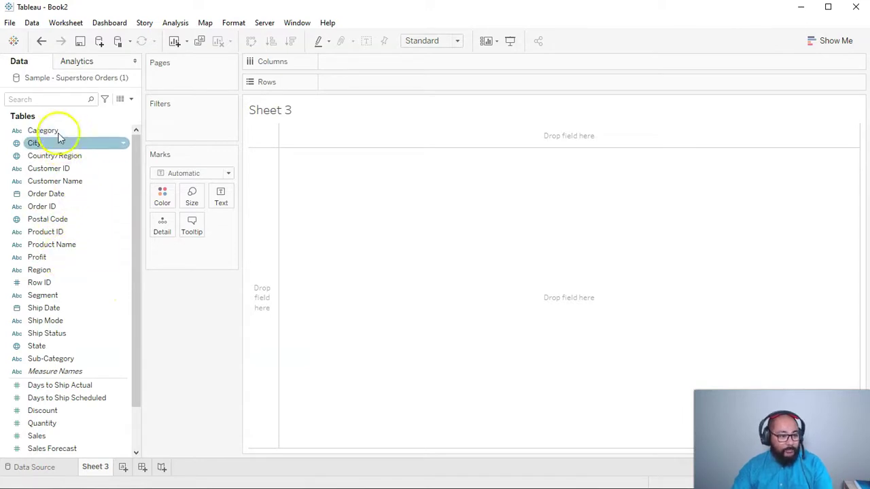
left_click(49, 247)
left_click_drag(49, 248, 272, 198)
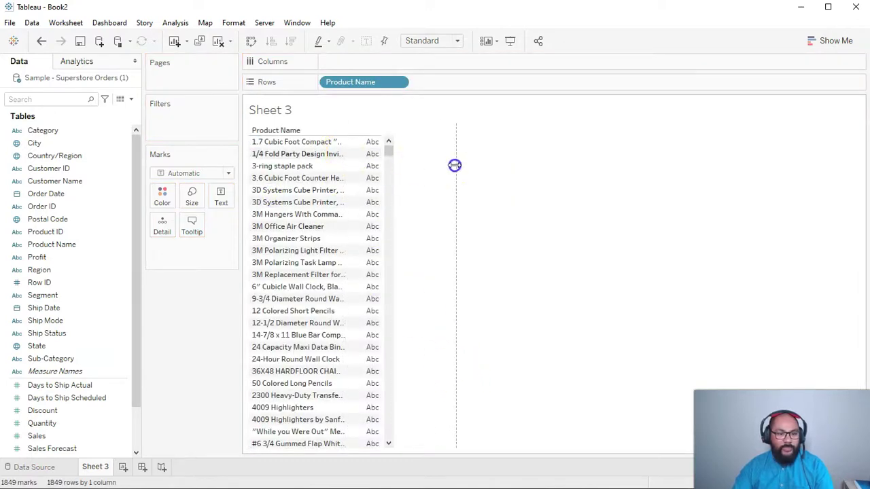
left_click_drag(455, 165, 453, 163)
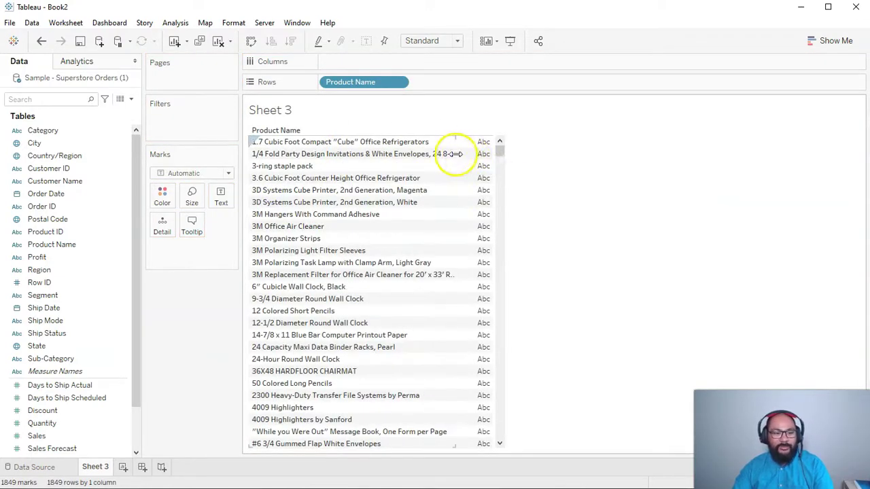
mouse_move(483, 159)
left_mouse_down()
mouse_move(511, 163)
mouse_move(499, 155)
left_mouse_up()
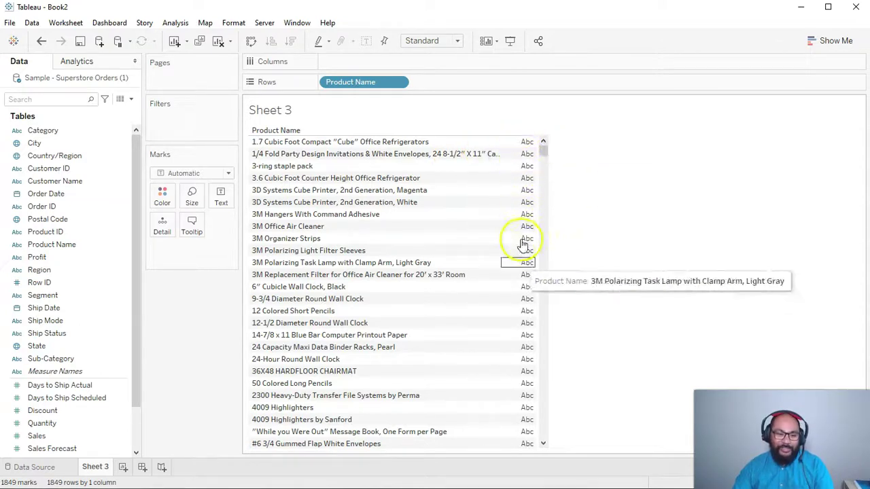
scroll(132, 334, "down", 2)
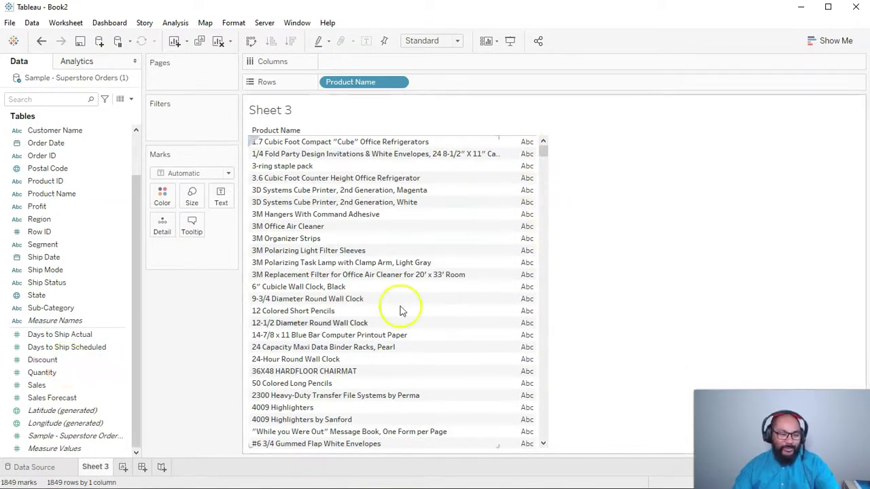
Show each product's SUM(Sales) as text and widen the name column further
left_click_drag(81, 386, 219, 198)
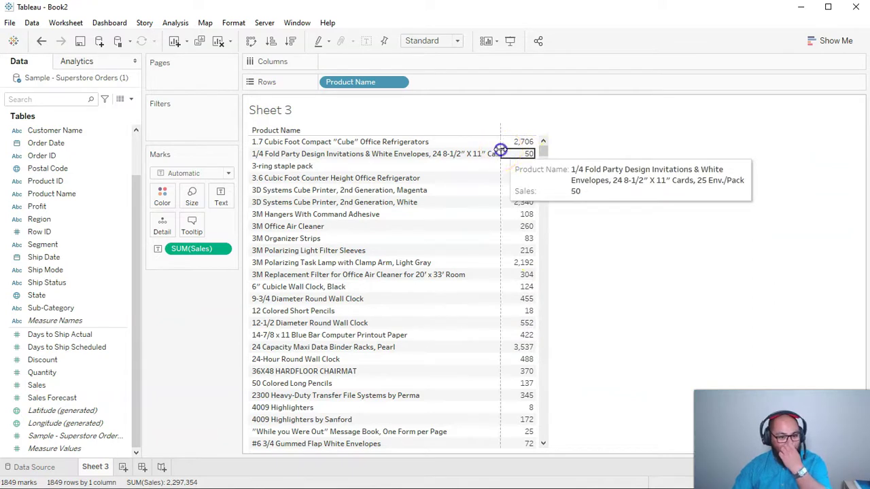
left_click_drag(541, 150, 583, 150)
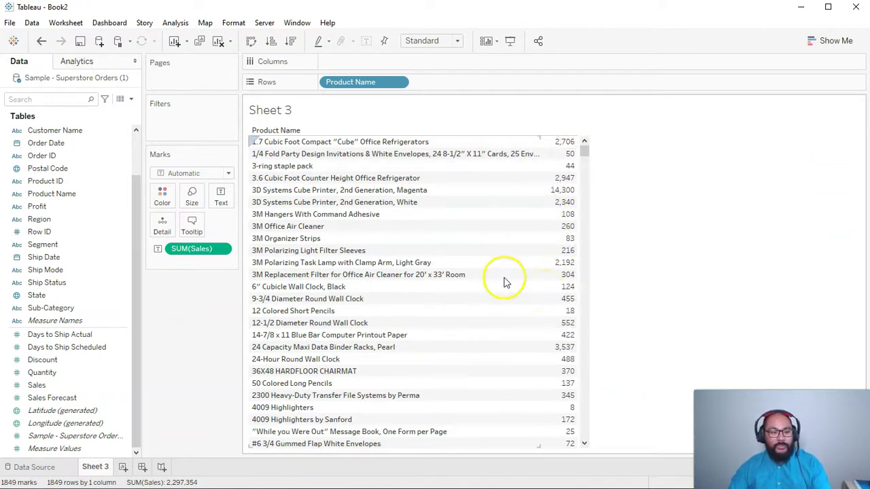
scroll(408, 217, "down", 6)
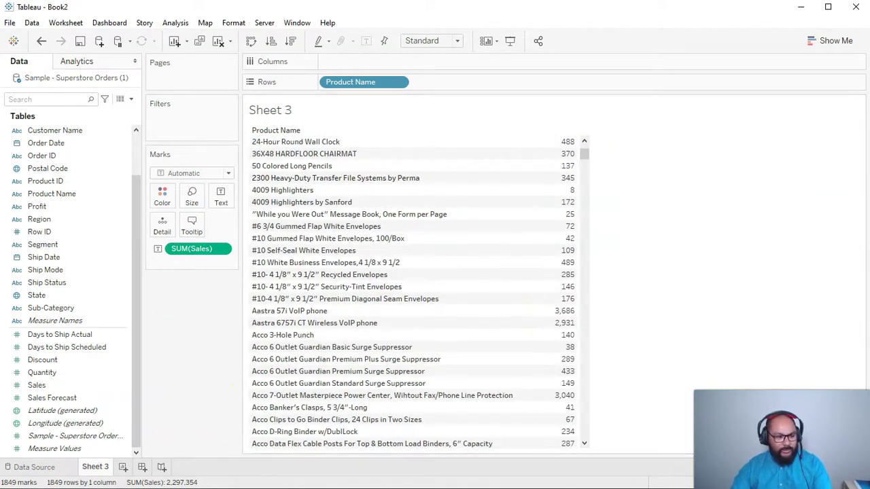
scroll(441, 305, "down", 4)
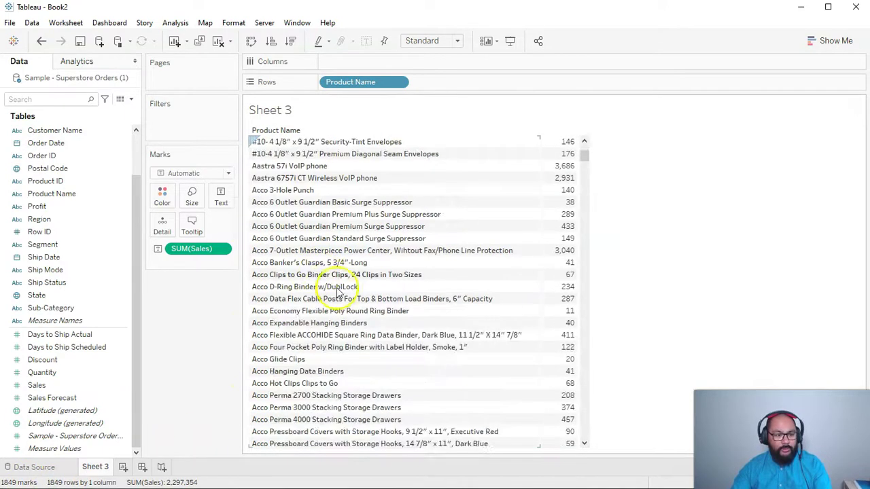
scroll(395, 254, "down", 3)
scroll(394, 255, "up", 3)
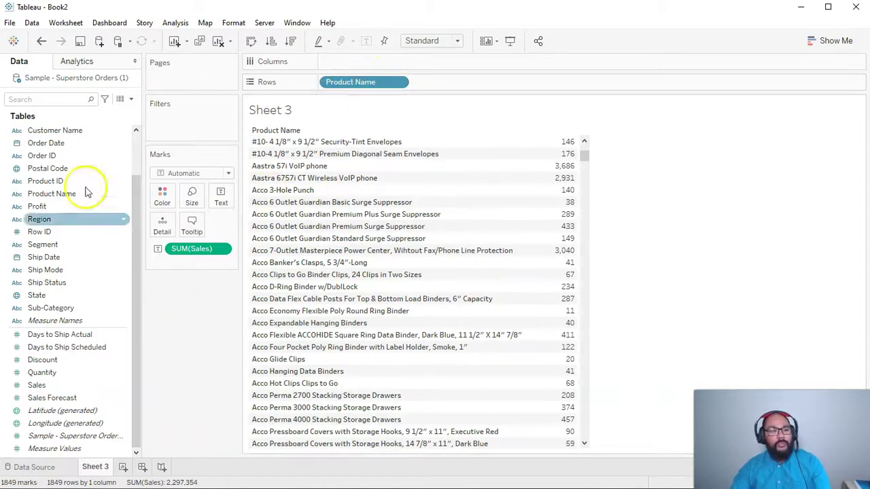
Add a Product Name list filter checking only the 37 'Acco' products, and apply it
left_click_drag(113, 195, 198, 129)
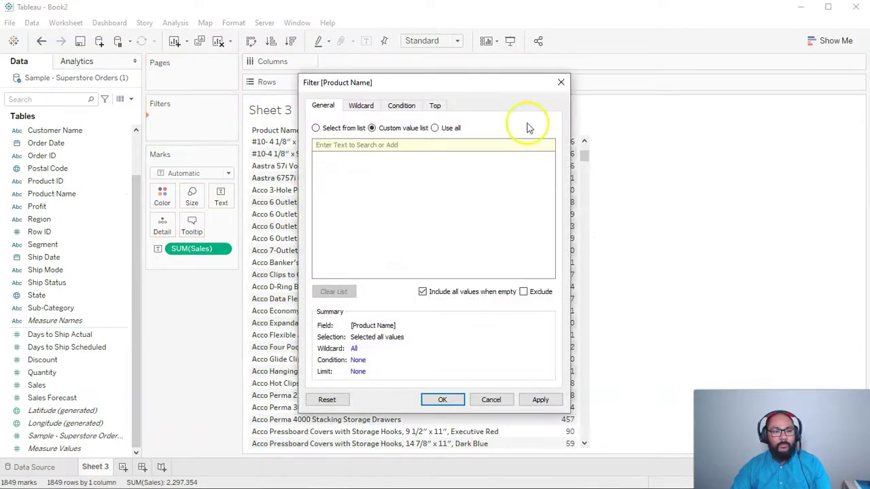
left_click(317, 130)
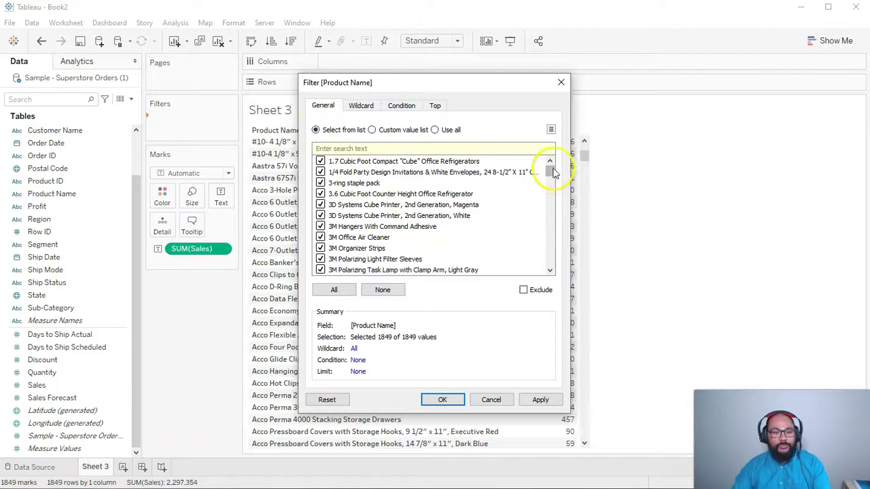
left_click(384, 291)
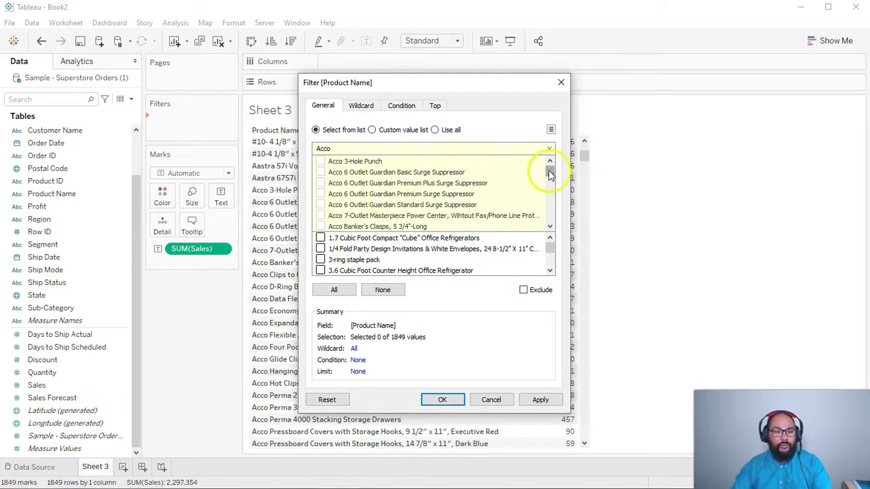
left_click_drag(551, 174, 499, 186)
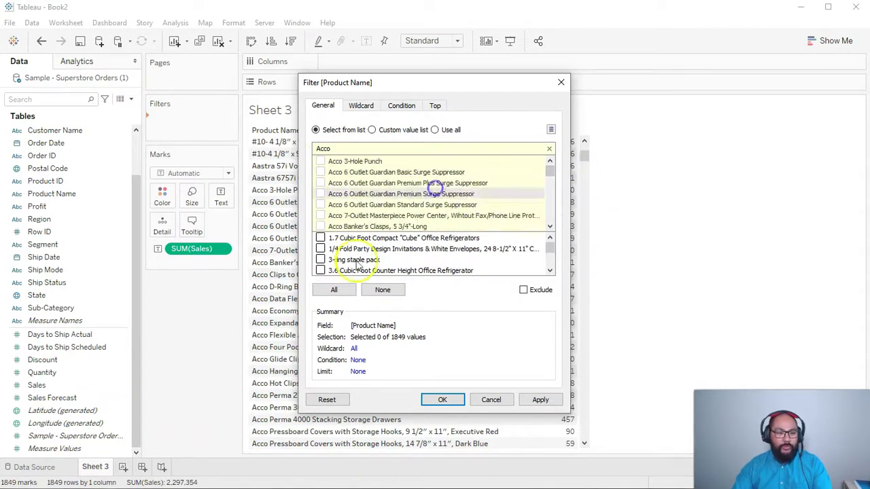
left_click(334, 290)
left_click(541, 400)
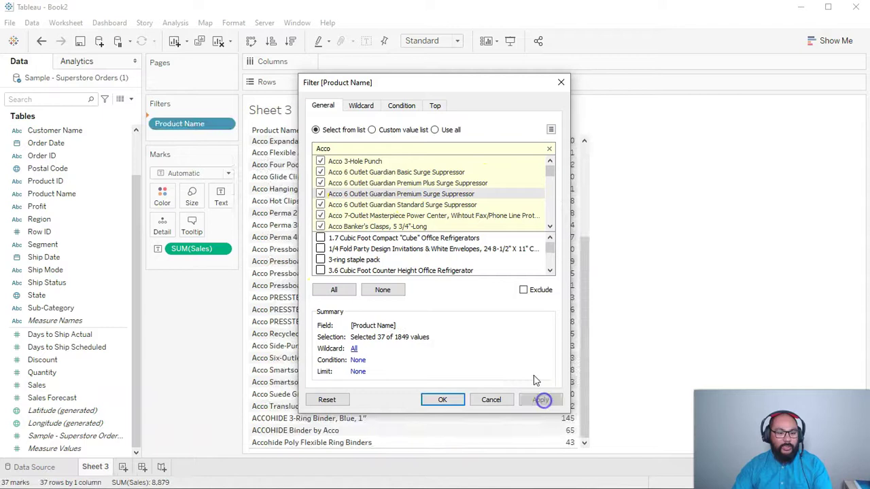
left_click_drag(453, 87, 614, 86)
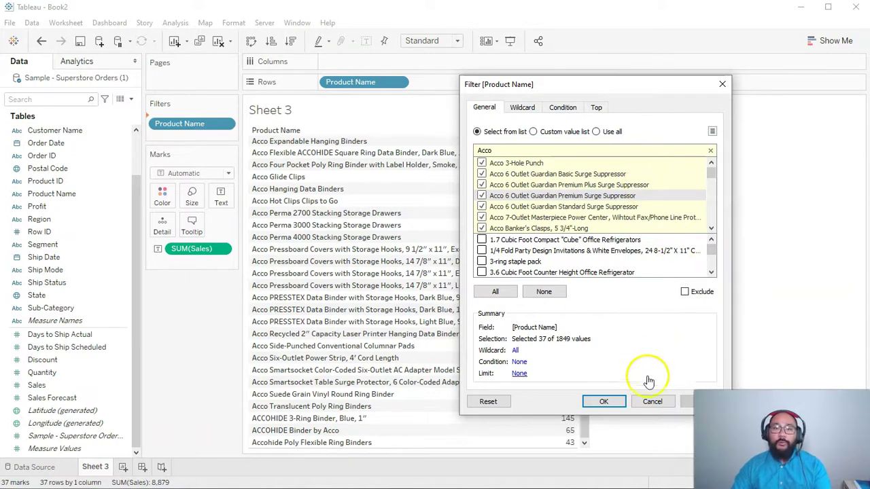
Close the filter dialog and clear the Acco Product Name filter
left_click(651, 402)
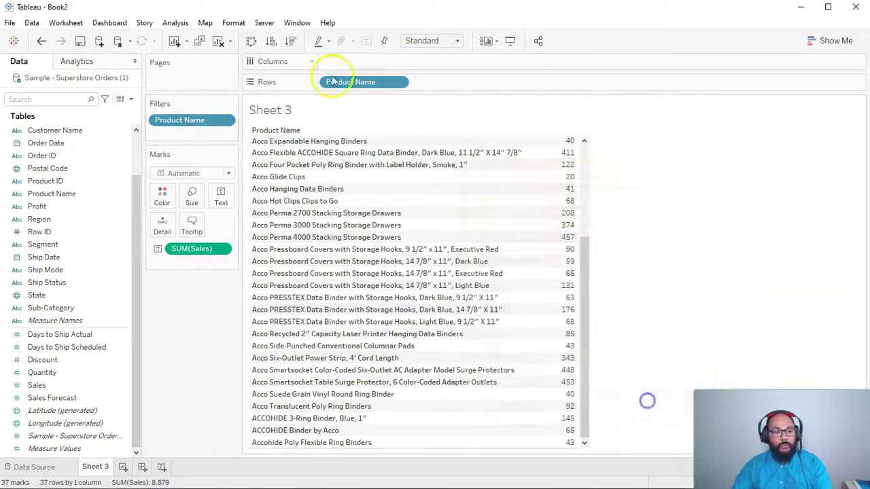
right_click(192, 120)
left_click(221, 171)
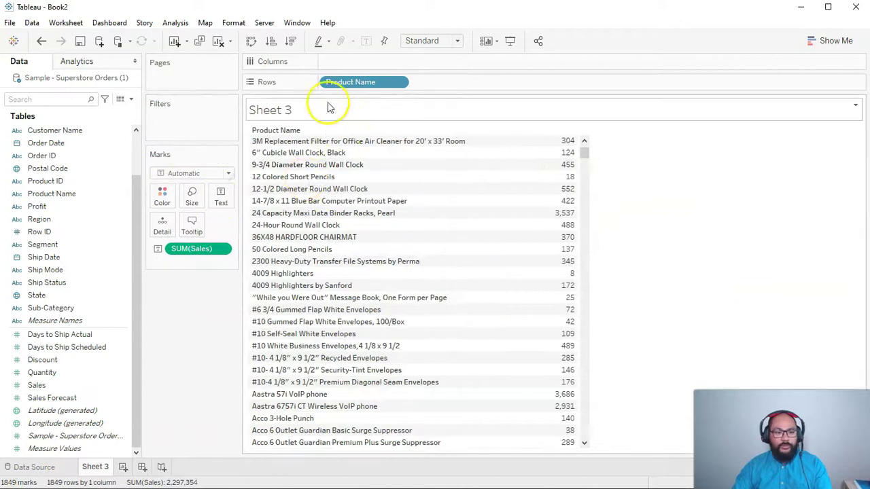
Re-add Product Name as a 'Use all' filter and show its filter card on the sheet
left_click_drag(52, 193, 171, 130)
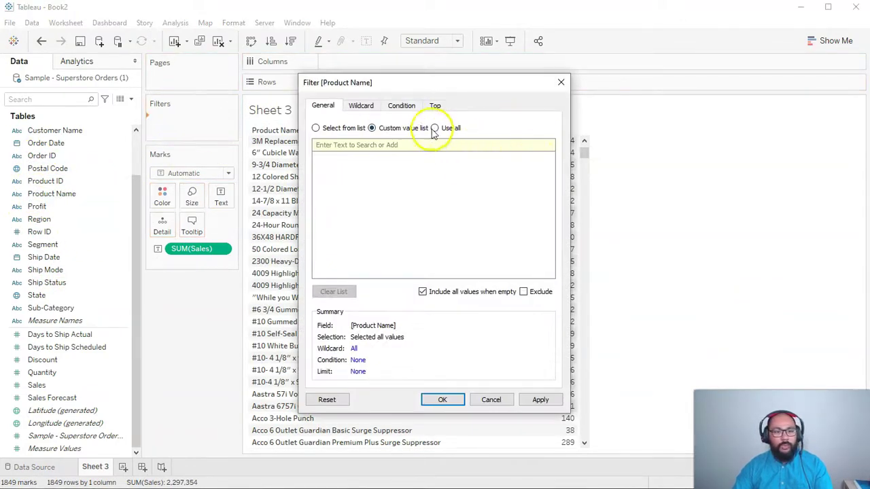
left_click(435, 129)
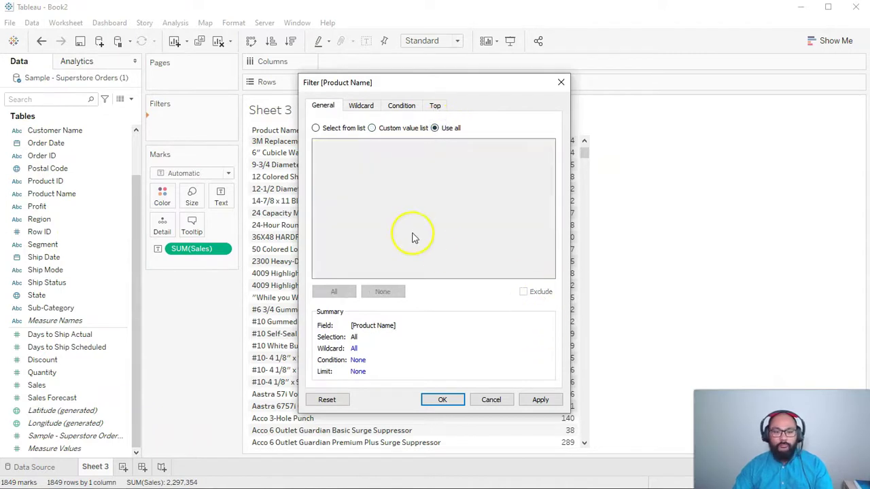
left_click(346, 130)
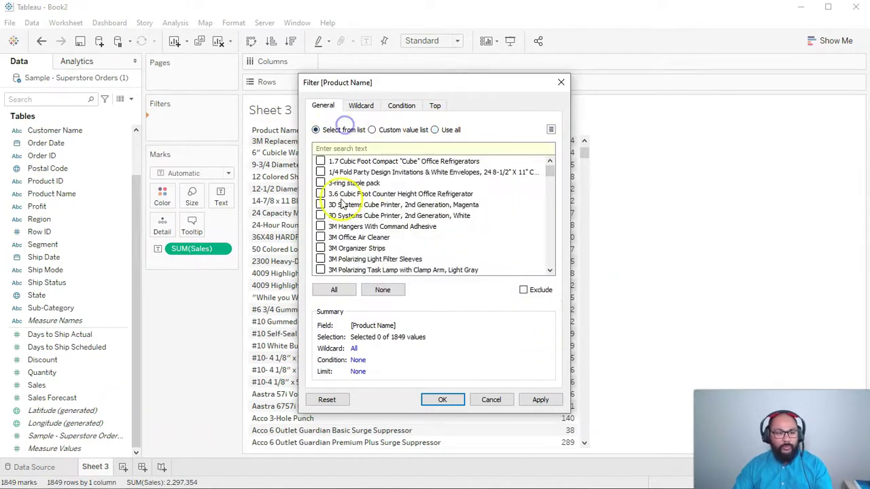
left_click(335, 290)
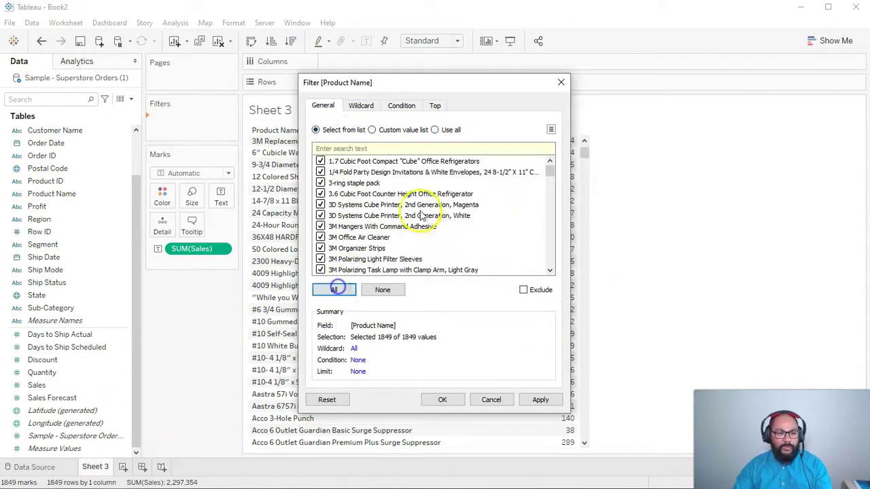
left_click(435, 128)
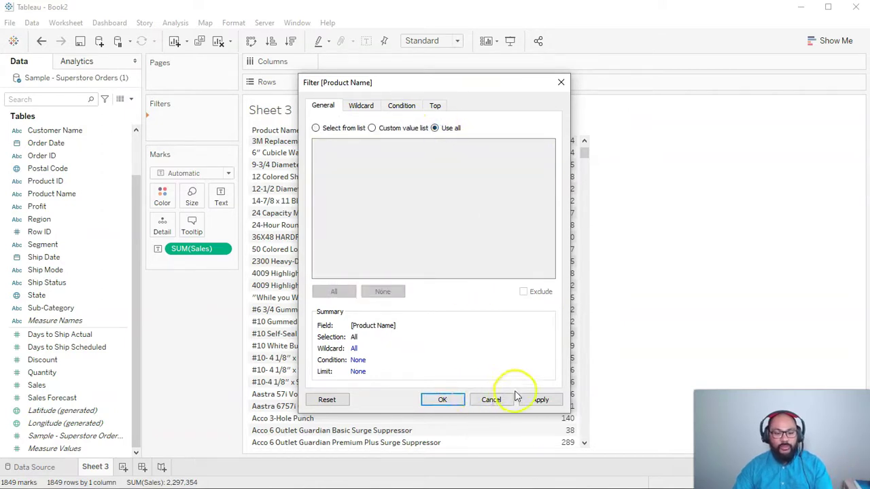
left_click(449, 400)
right_click(191, 124)
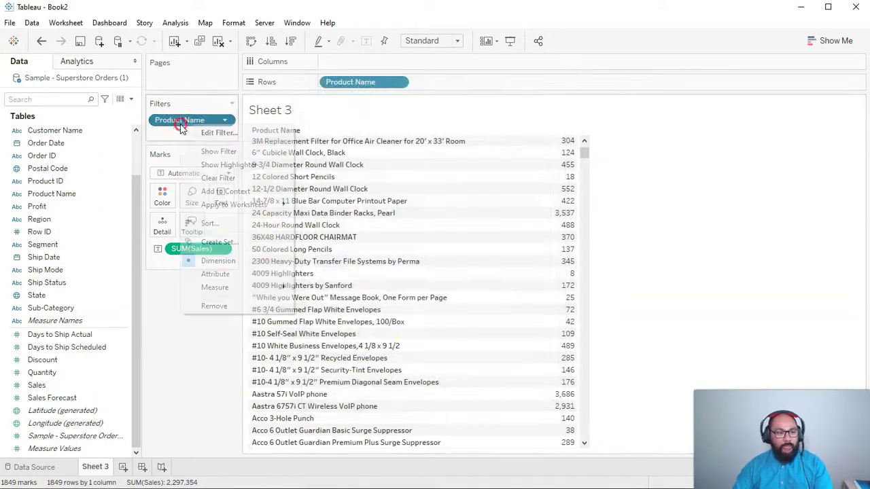
left_click(226, 151)
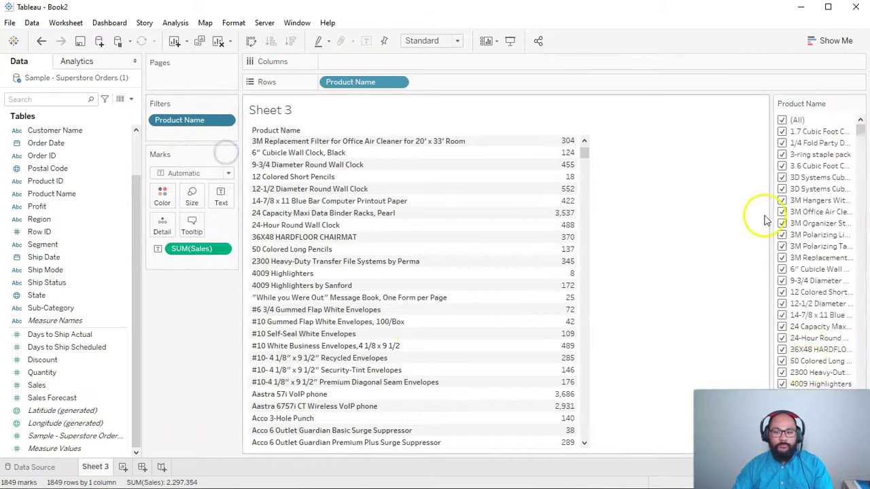
Widen the Product Name filter card, try selecting Acco products, then check (All) products
left_click_drag(770, 217, 723, 218)
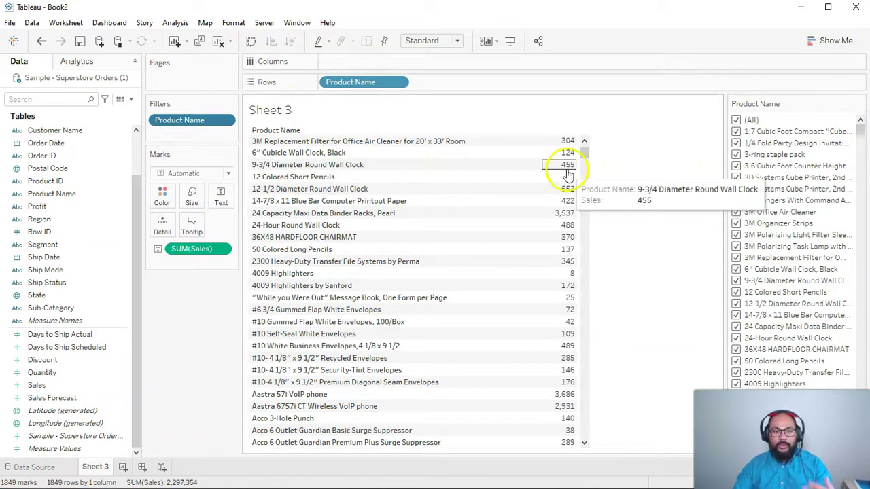
left_click(738, 121)
left_click(850, 103)
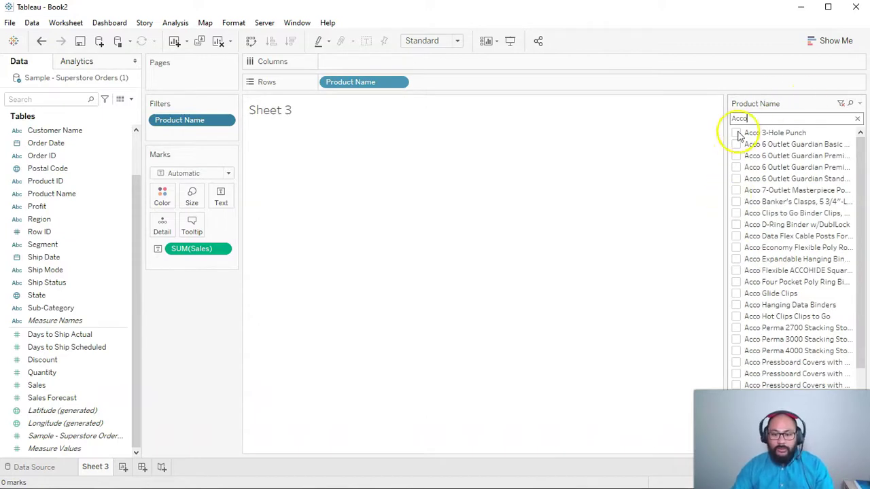
left_click(736, 133)
left_click_drag(778, 146, 819, 298)
left_click(738, 167)
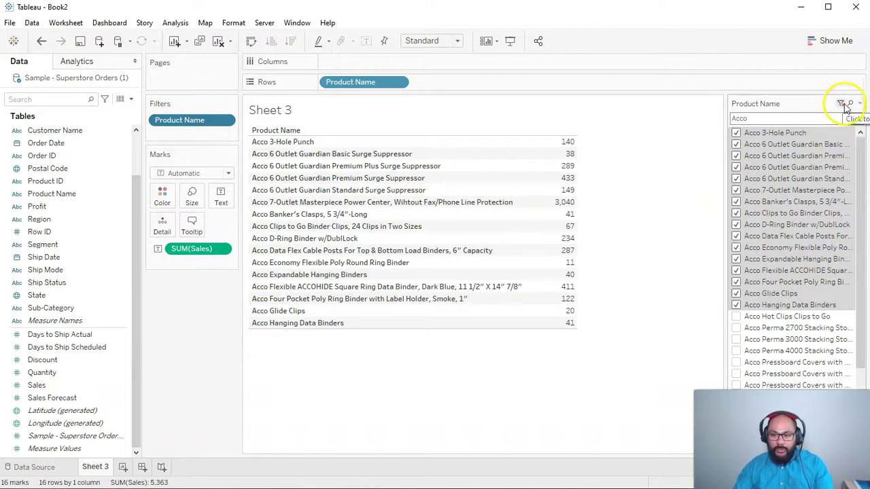
left_click(856, 119)
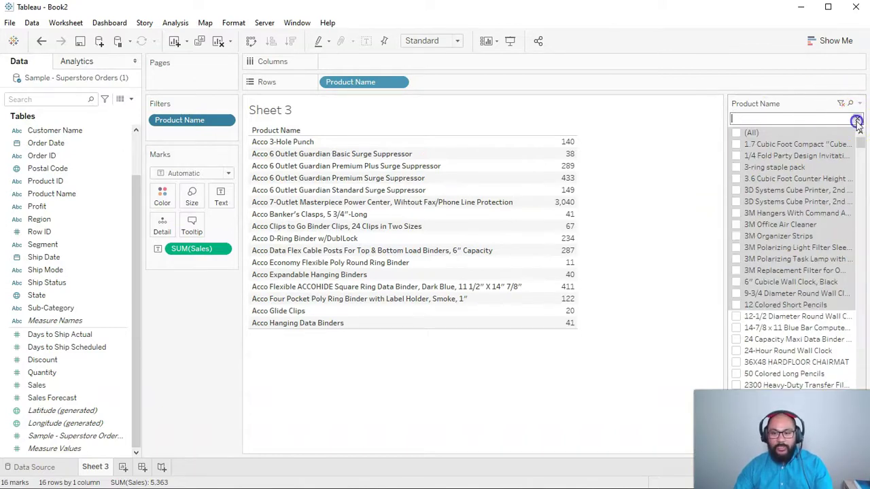
left_click(736, 132)
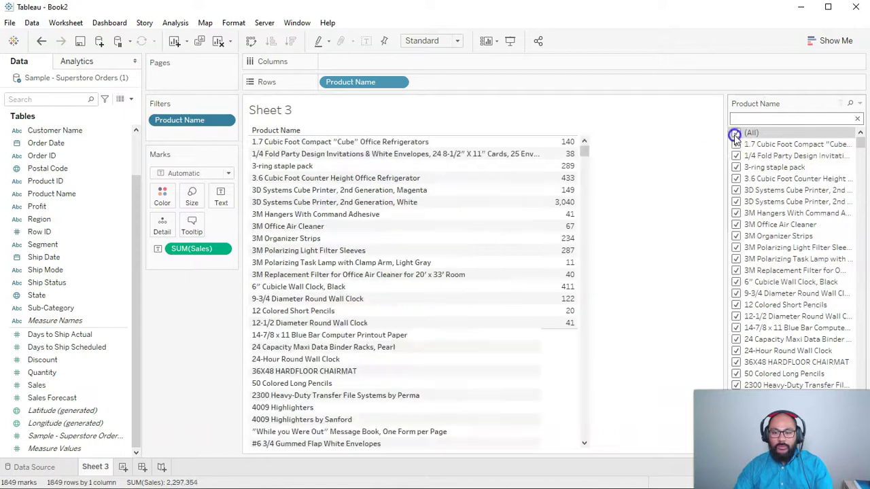
Change the Product Name filter card to a Wildcard Match search box
left_click(857, 103)
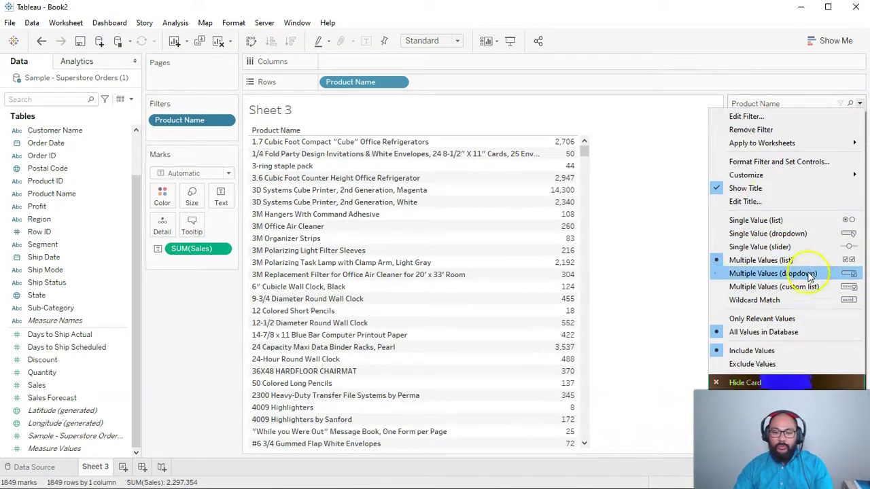
left_click(798, 299)
left_click(738, 136)
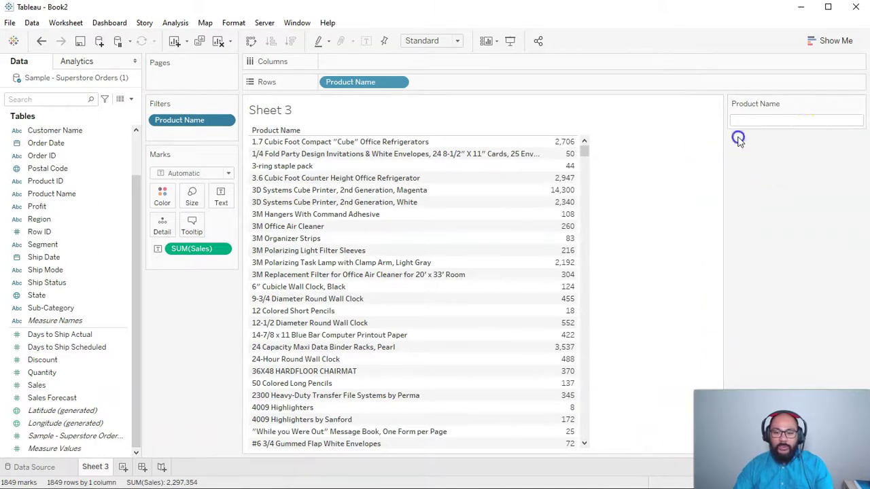
left_click(817, 291)
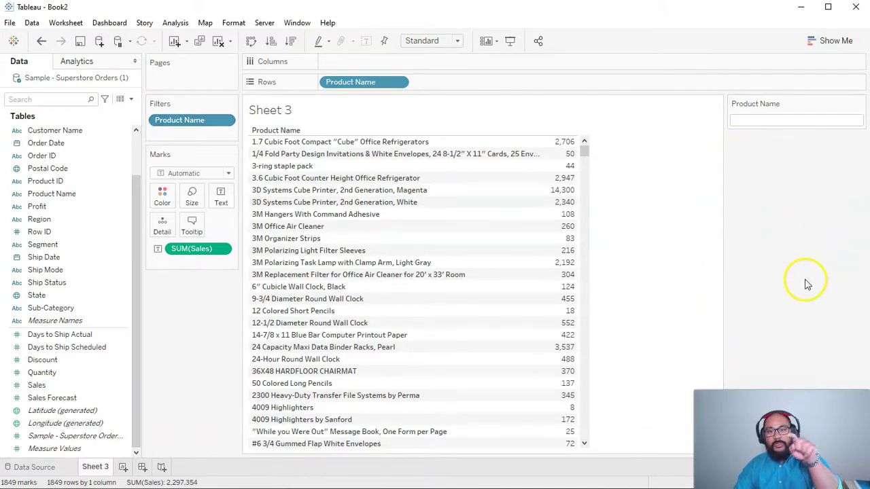
Enter 'Chrom' in the wildcard box, narrowing the table to 14 products, and glance at Udemy
left_click(780, 121)
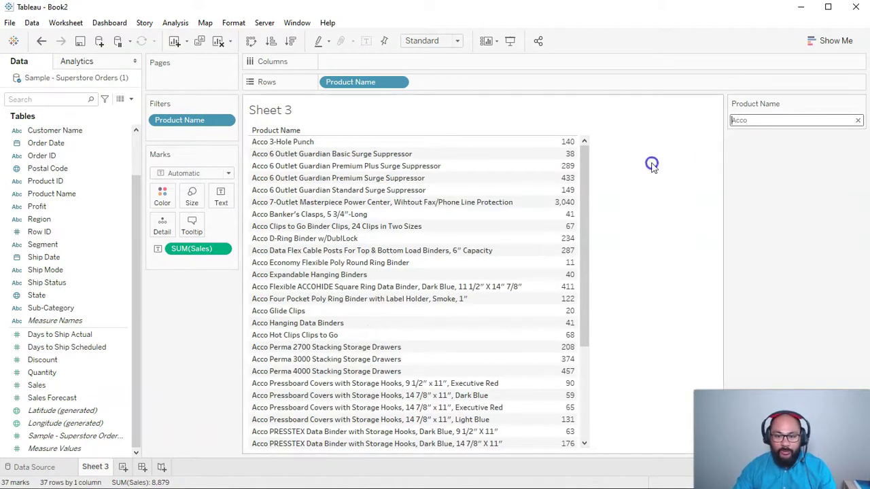
left_click(858, 120)
type("Chrom")
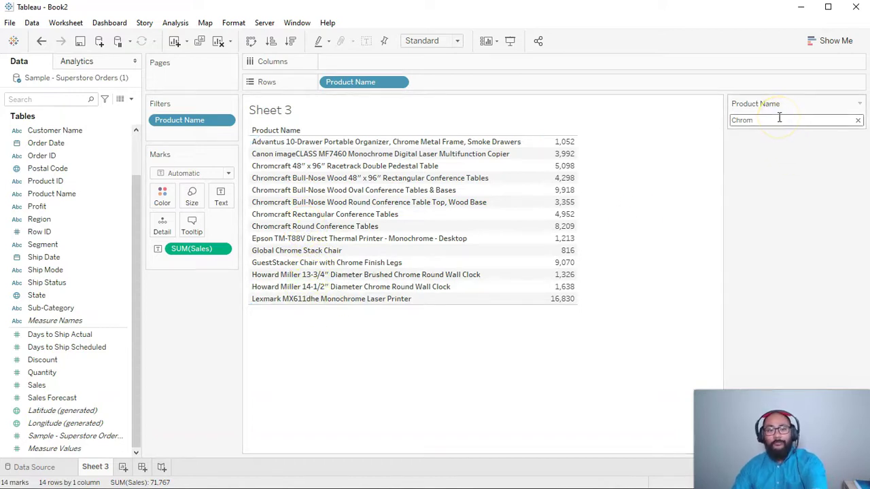
left_click(749, 144)
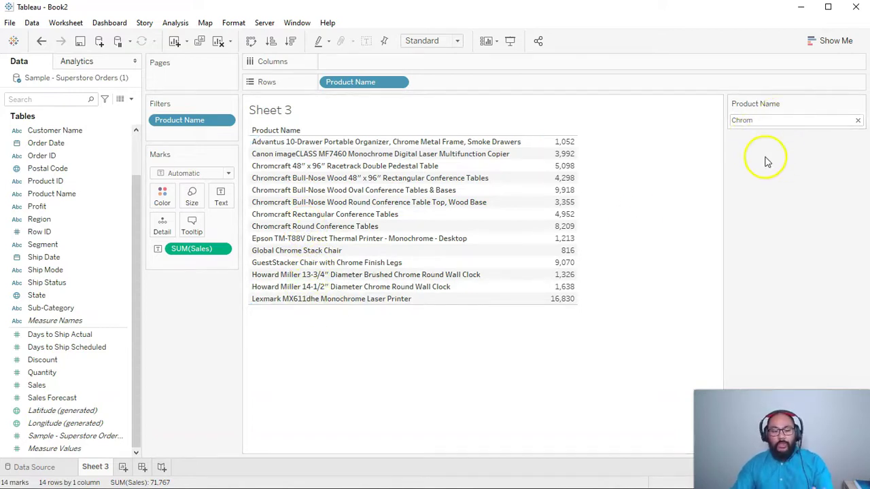
key("alt+Tab")
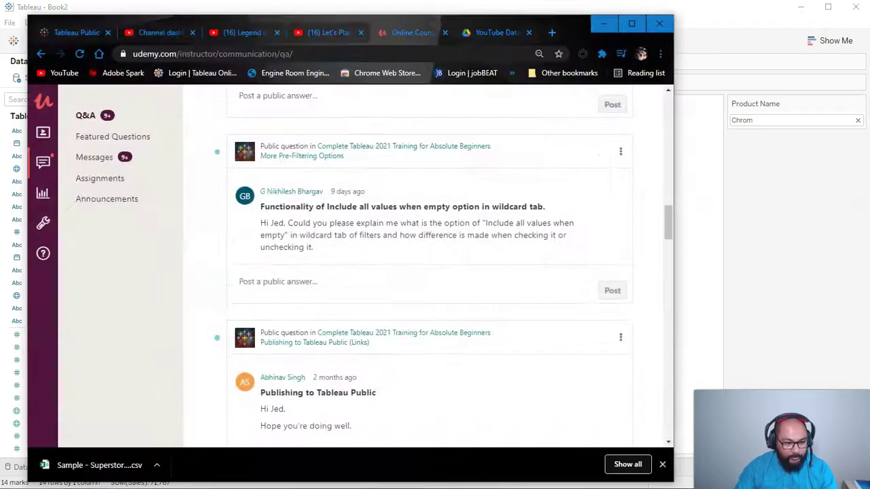
key("alt+Tab")
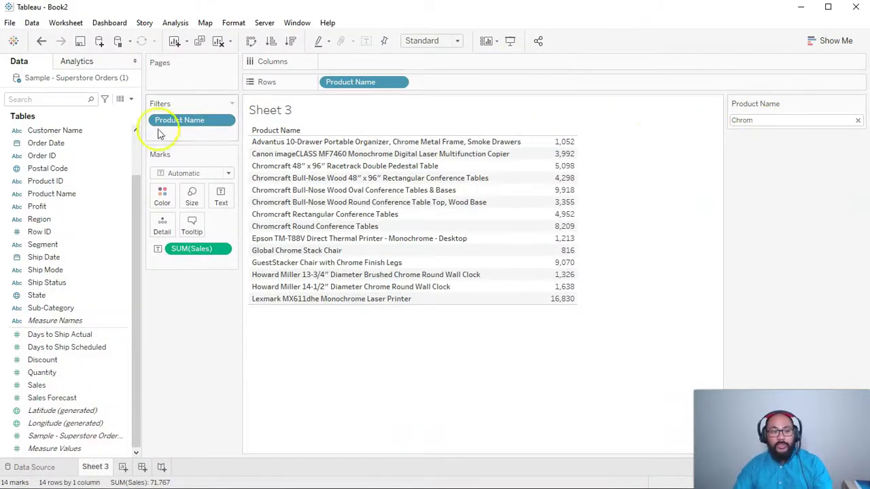
left_click(194, 128)
right_click(187, 124)
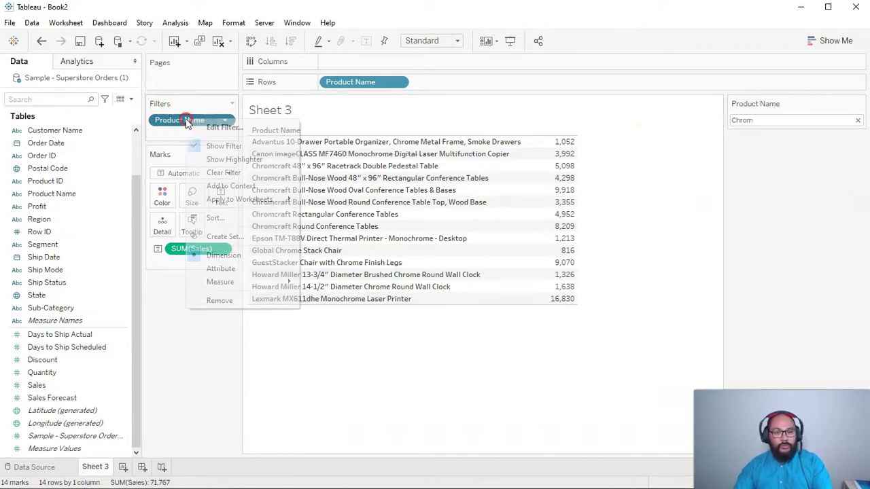
left_click(217, 126)
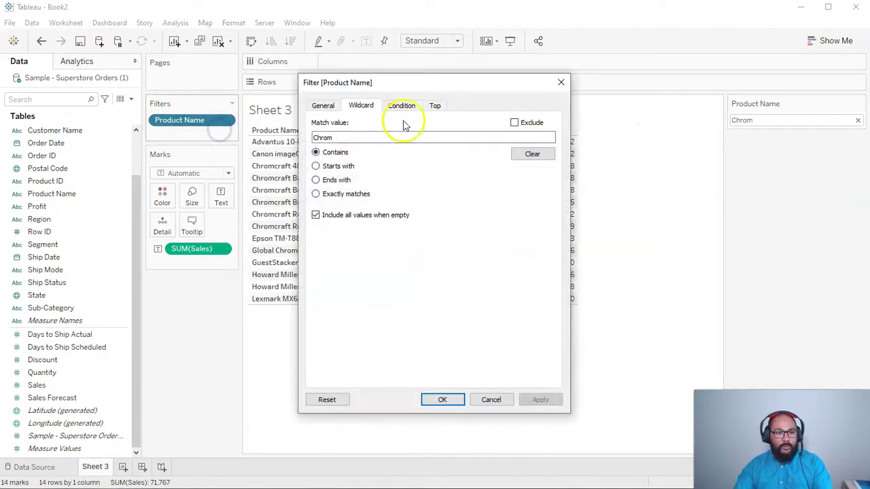
left_click_drag(402, 91, 486, 128)
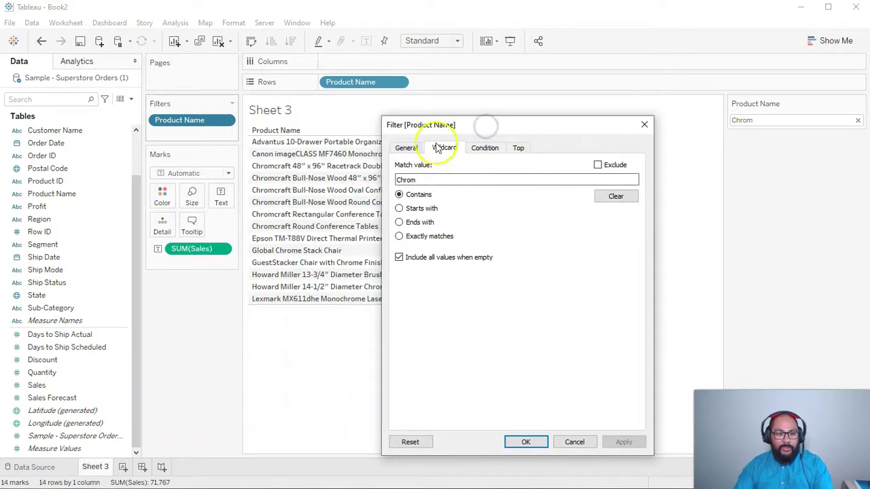
mouse_move(656, 163)
left_mouse_down()
mouse_move(462, 162)
mouse_move(380, 196)
mouse_move(592, 165)
left_mouse_up()
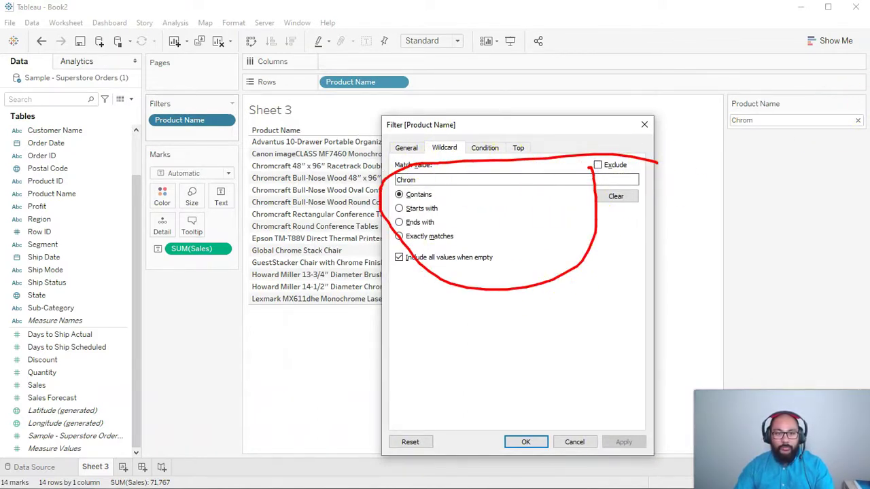
left_click_drag(849, 99, 794, 78)
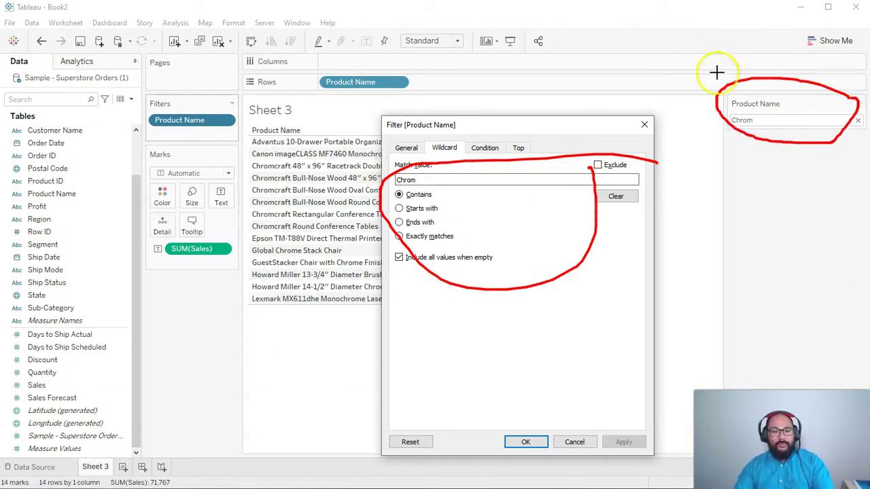
mouse_move(756, 124)
left_mouse_down()
mouse_move(584, 193)
mouse_move(639, 182)
left_mouse_up()
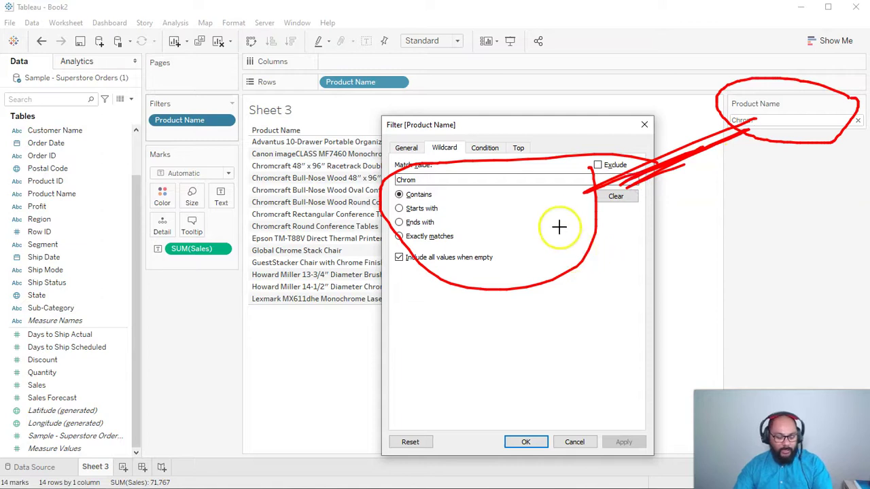
key("e")
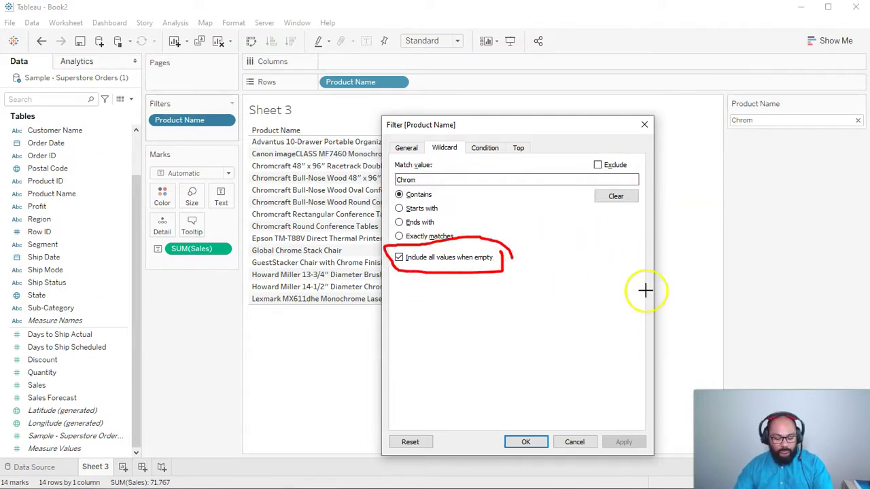
key("Escape")
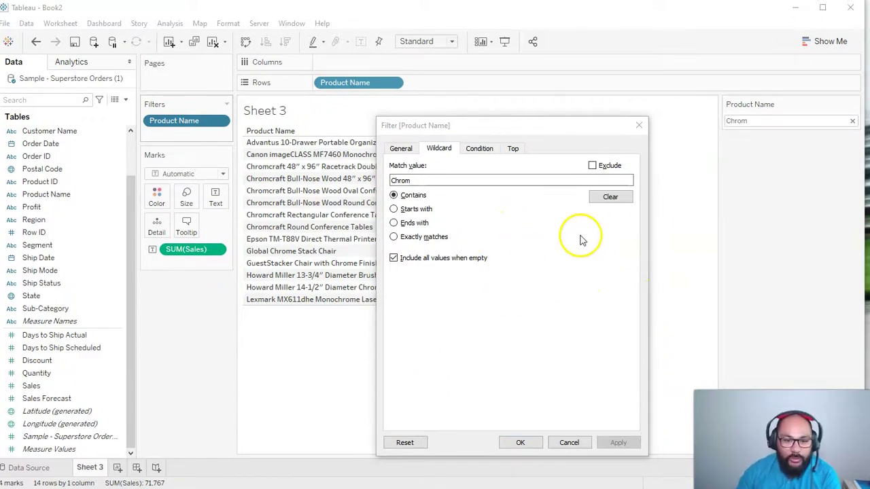
left_click(664, 11)
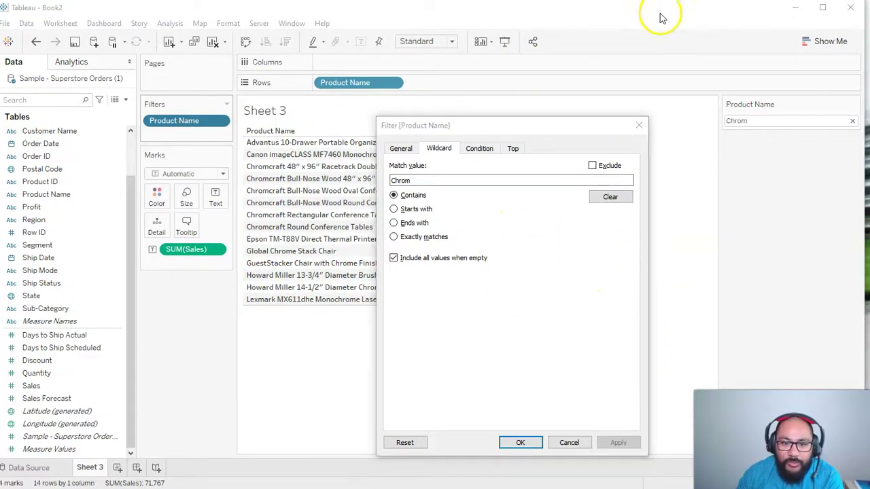
left_click(639, 125)
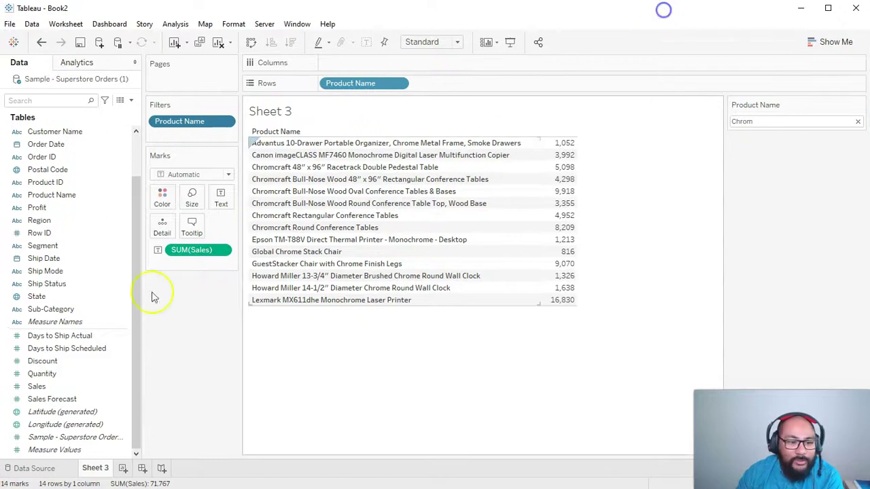
In the Product Name filter settings, clear the wildcard match value and apply it
right_click(188, 126)
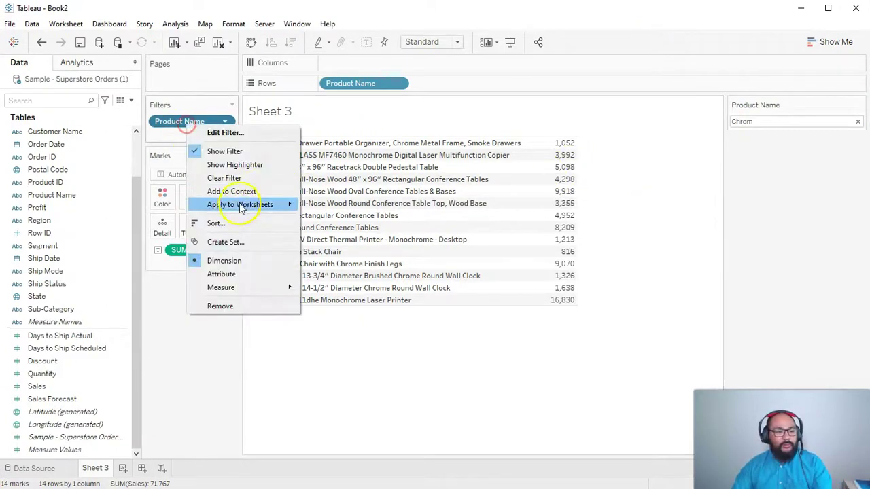
left_click(229, 130)
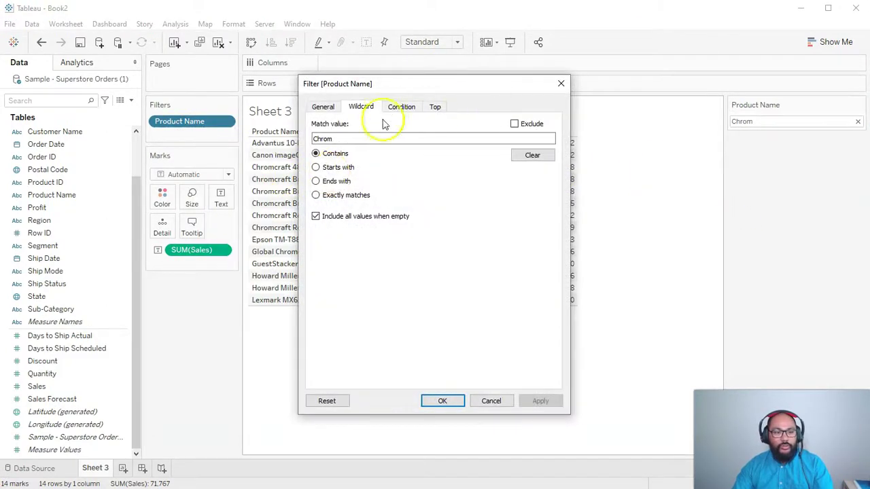
left_click_drag(424, 84, 551, 79)
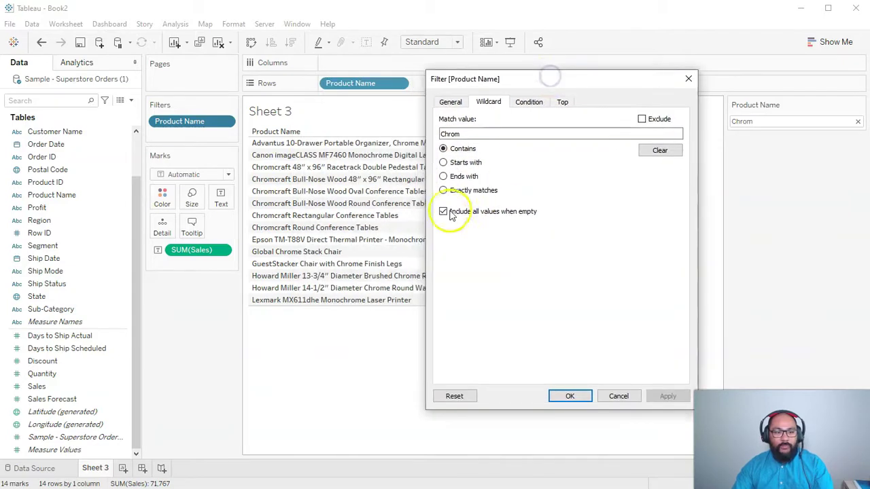
left_click(660, 151)
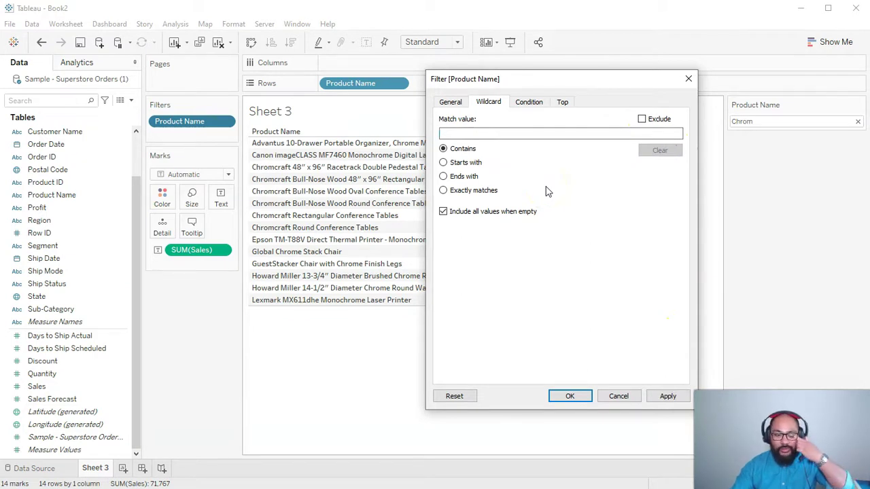
left_click(663, 397)
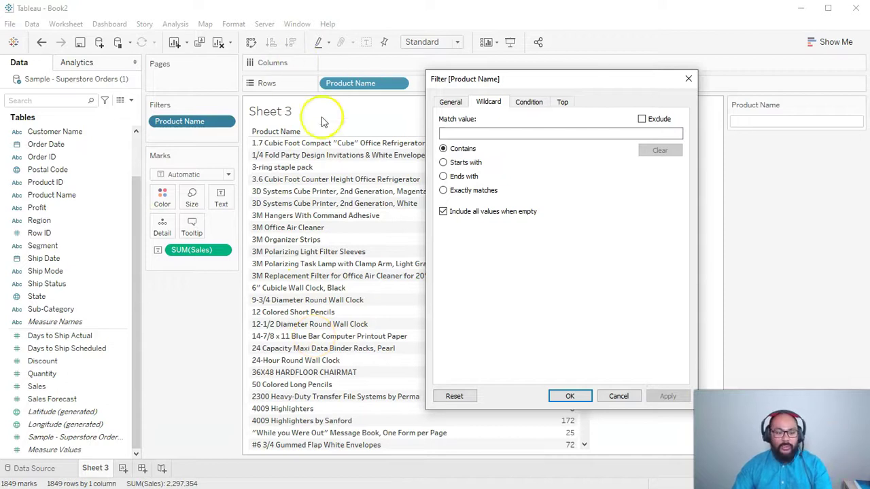
Turn off 'Include all values when empty' and apply, leaving Sheet 3 at 0 marks
left_click_drag(385, 70, 388, 75)
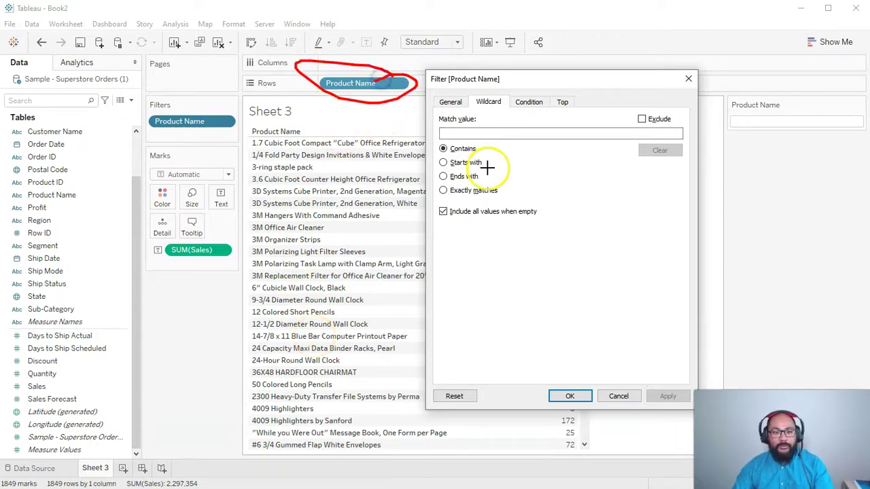
key("Escape")
left_click(443, 213)
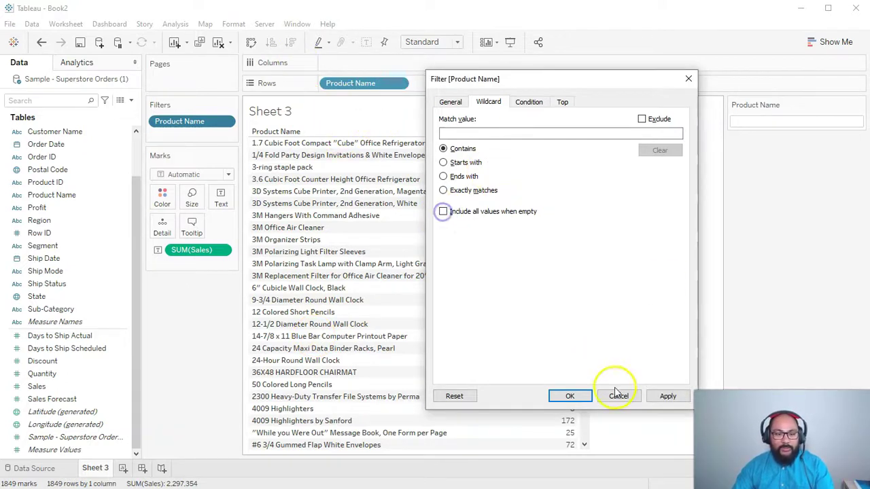
left_click(663, 397)
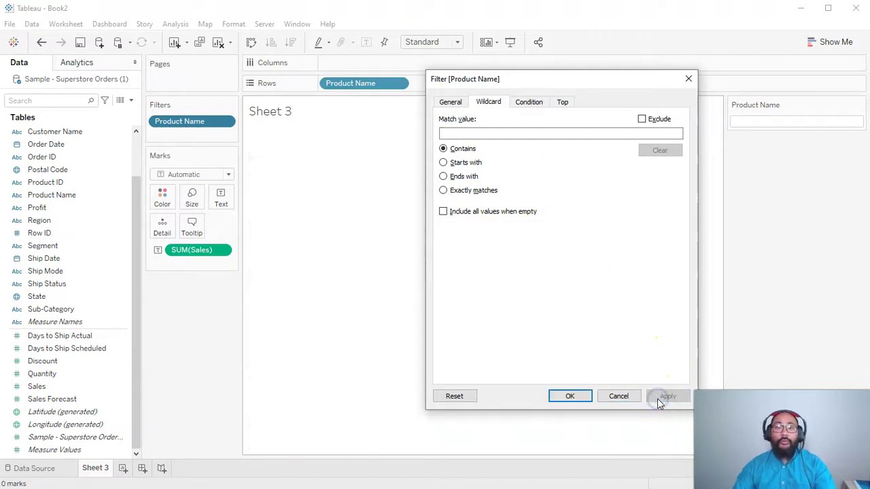
left_click(482, 134)
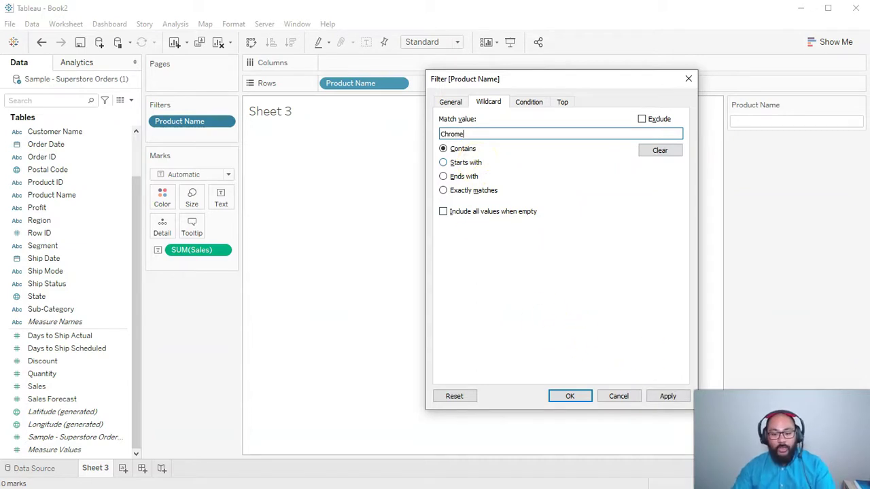
left_click(666, 397)
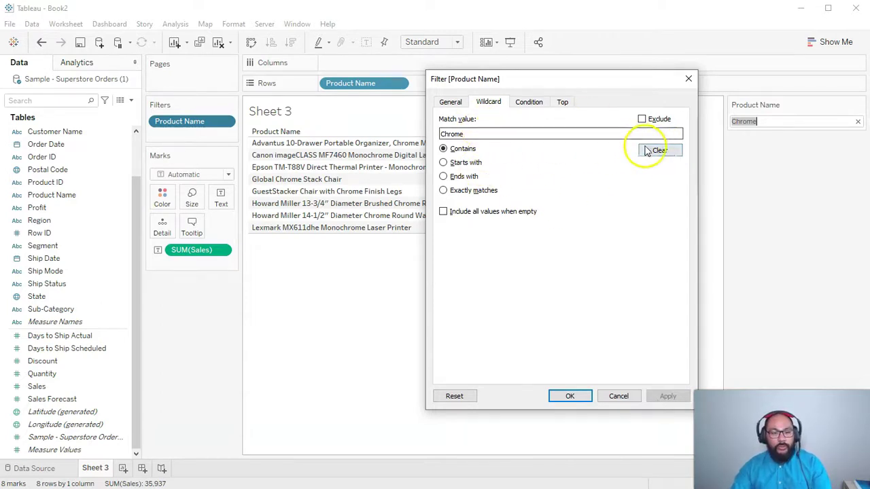
left_click(648, 151)
left_click(656, 400)
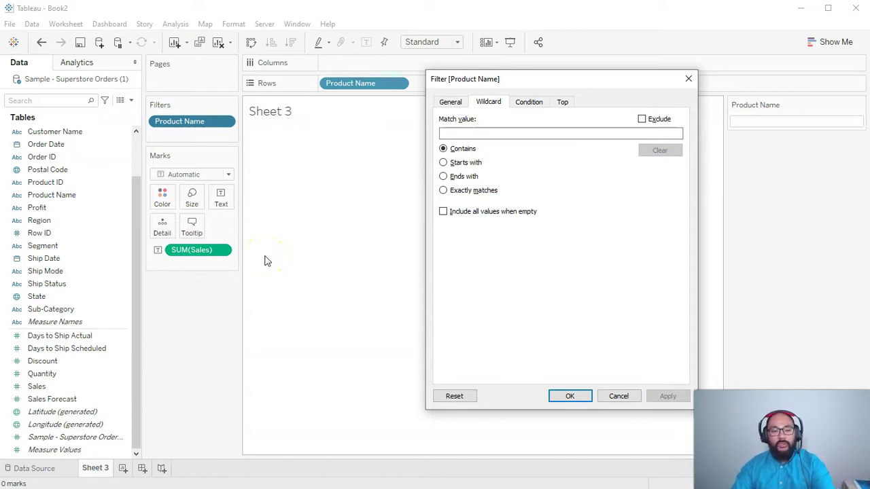
Turn on 'Include all values when empty' and OK, restoring all 1,849 products
left_click(443, 212)
left_click(569, 396)
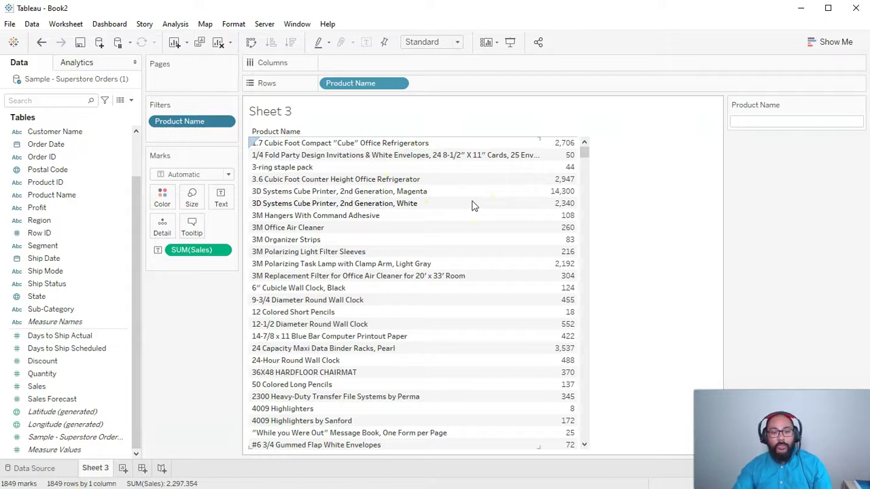
In the Product Name filter's Wildcard tab, uncheck 'Include all values when empty' and confirm
right_click(204, 122)
left_click(280, 132)
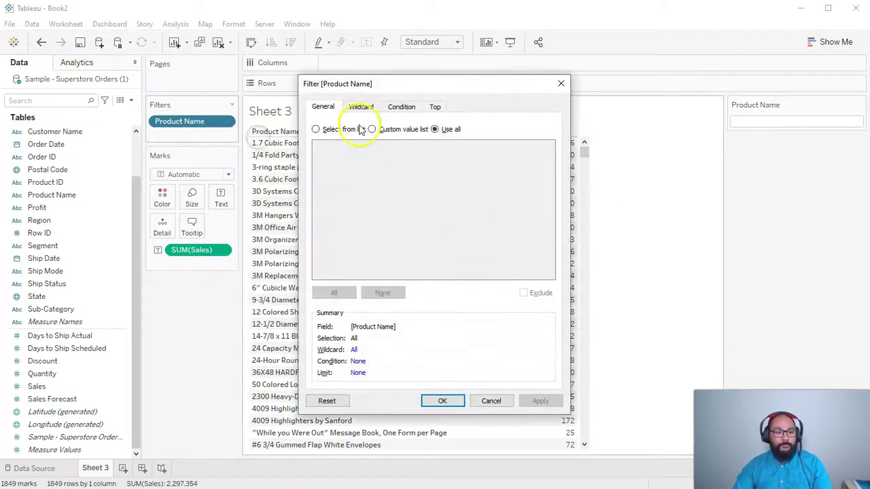
left_click(360, 109)
left_click(327, 216)
left_click(440, 401)
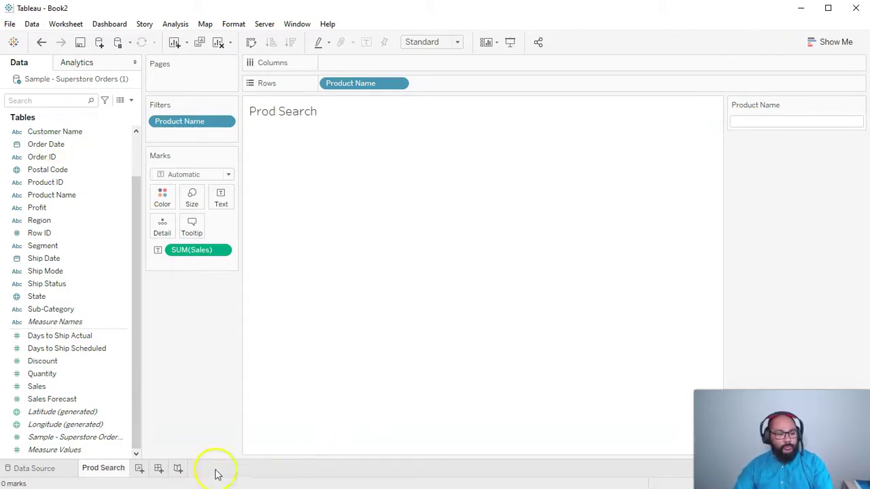
Create a new dashboard with the Prod Search sheet, sized fixed at 1000 x 600 px
left_click(158, 469)
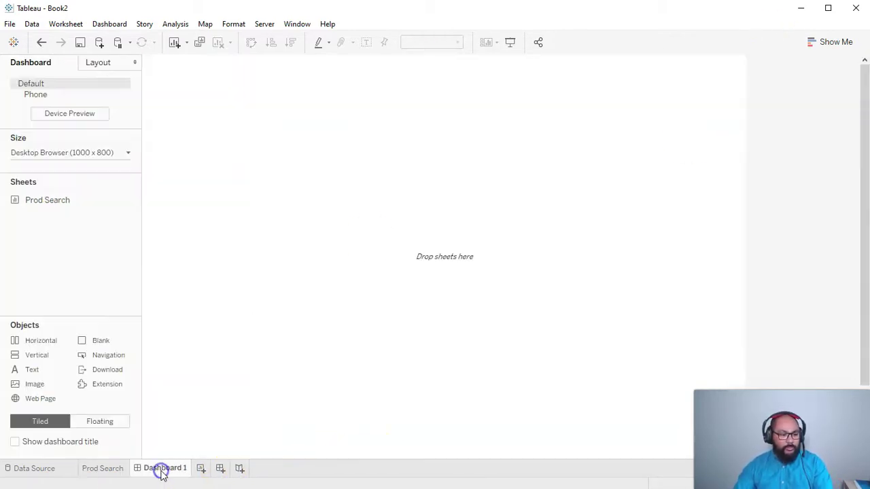
left_click_drag(43, 200, 410, 170)
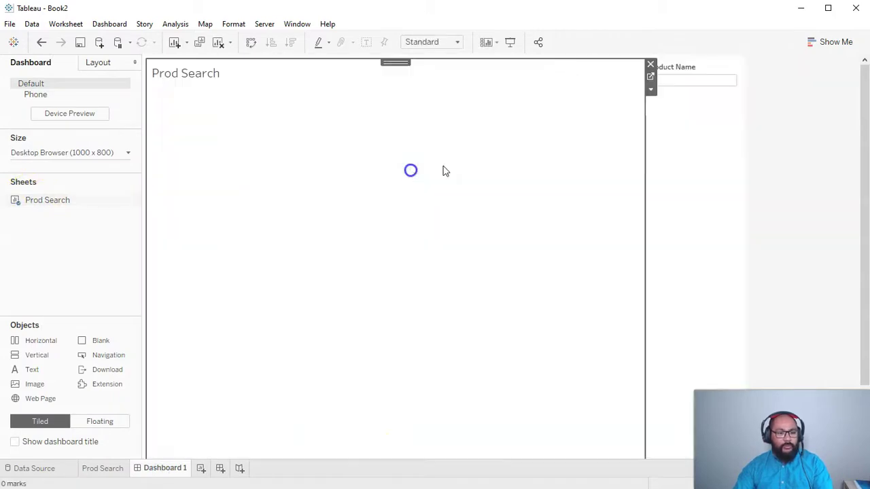
left_click(99, 154)
left_click(117, 230)
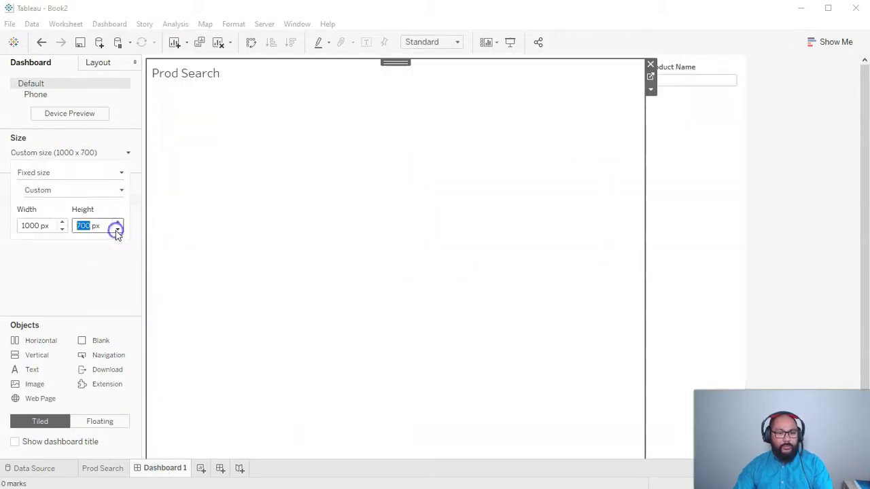
left_click(118, 230)
left_click(786, 203)
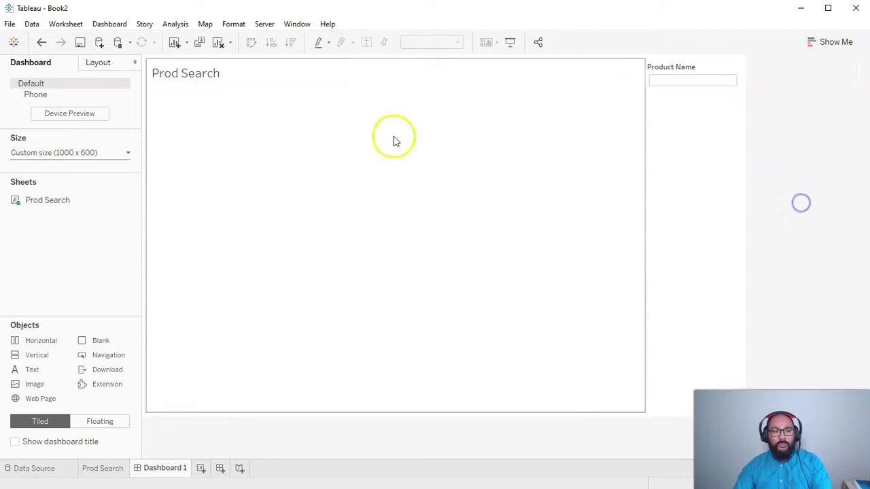
Select the Prod Search sheet and its Product Name filter on the dashboard to inspect them
left_click(337, 136)
left_click(692, 151)
left_click(550, 177)
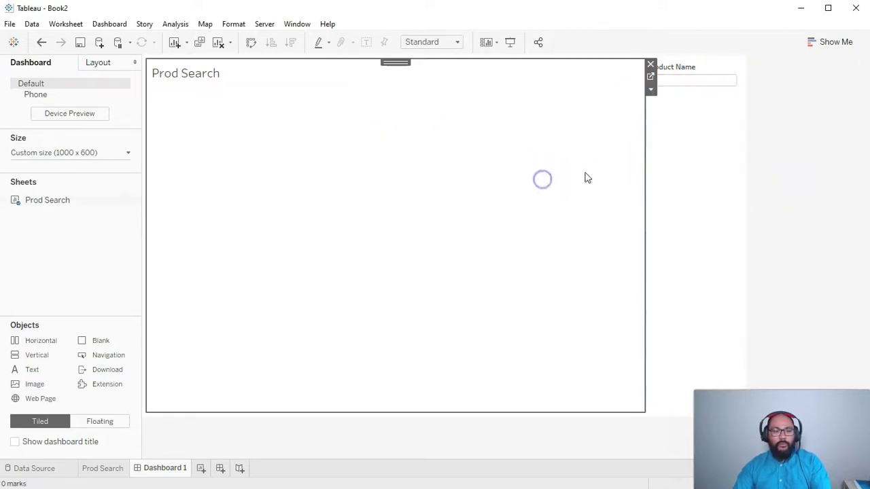
left_click(682, 163)
left_click(585, 176)
left_click(687, 159)
left_click(583, 177)
left_click(777, 142)
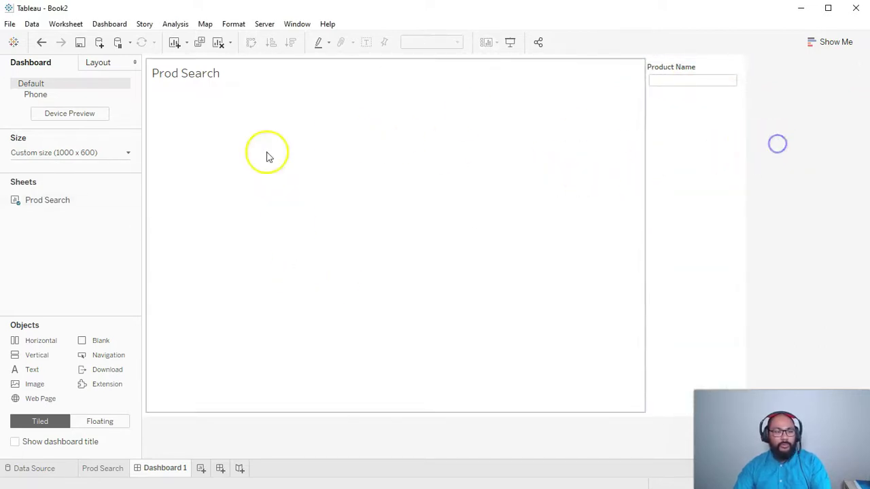
left_click(264, 142)
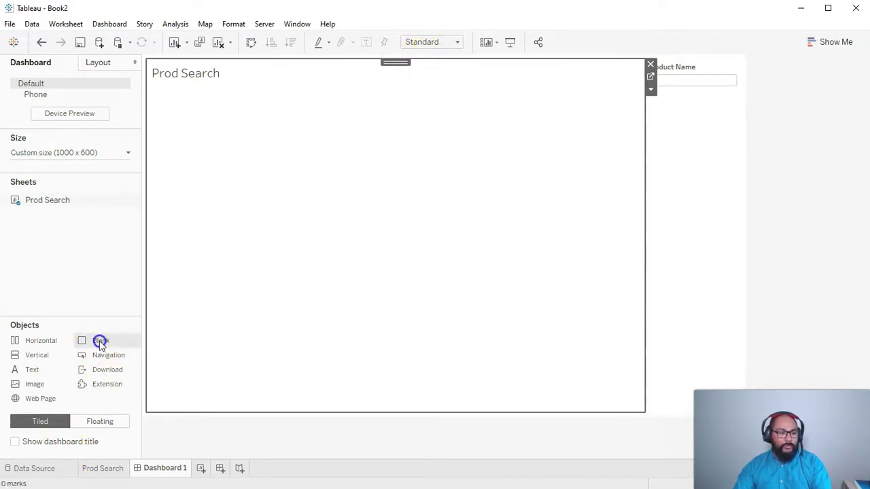
Add a blank area as a strip above the Prod Search sheet and set its height
left_click_drag(100, 343, 301, 159)
left_click_drag(384, 87, 399, 70)
left_click_drag(320, 235, 359, 156)
left_click(442, 102)
left_click(709, 163)
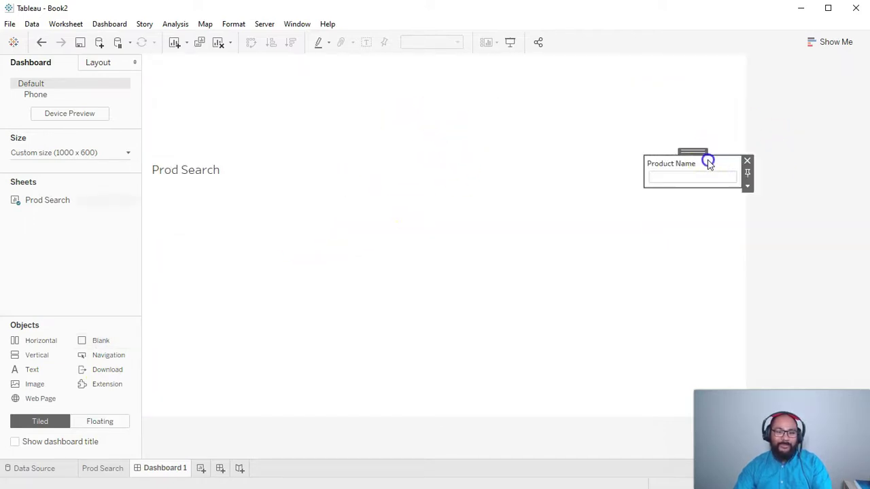
left_click(277, 132)
left_click(709, 161)
left_click(359, 216)
left_click(395, 105)
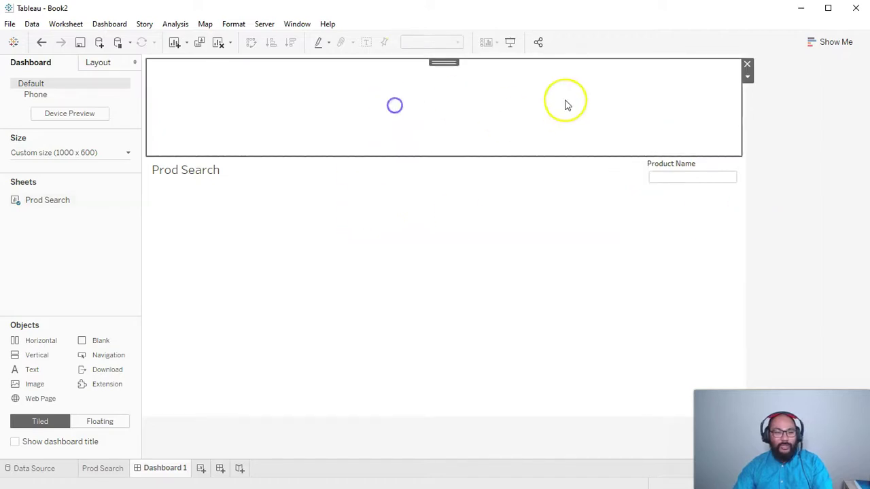
left_click(357, 250)
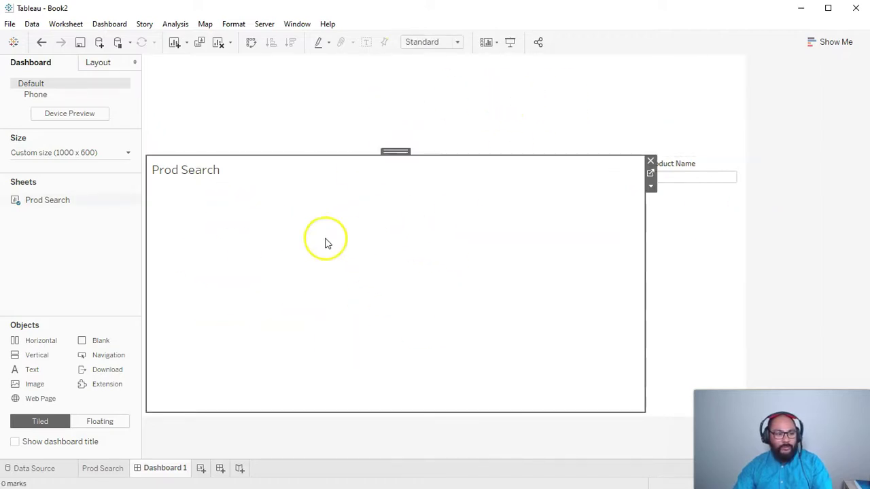
Move and narrow the Product Name filter, then make it floating
left_click(690, 168)
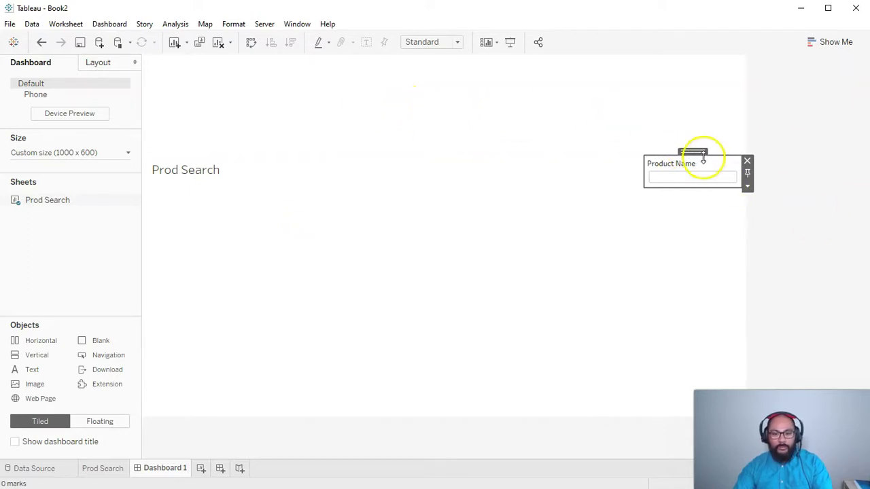
left_click(747, 187)
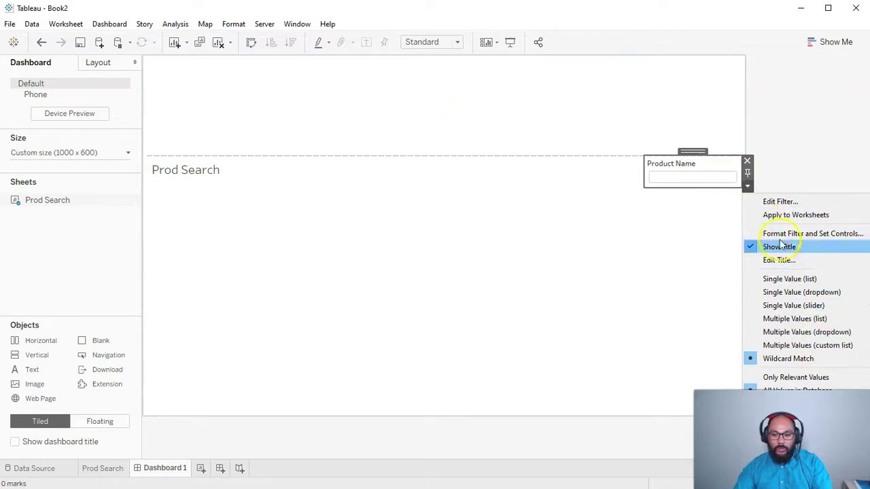
left_click(581, 363)
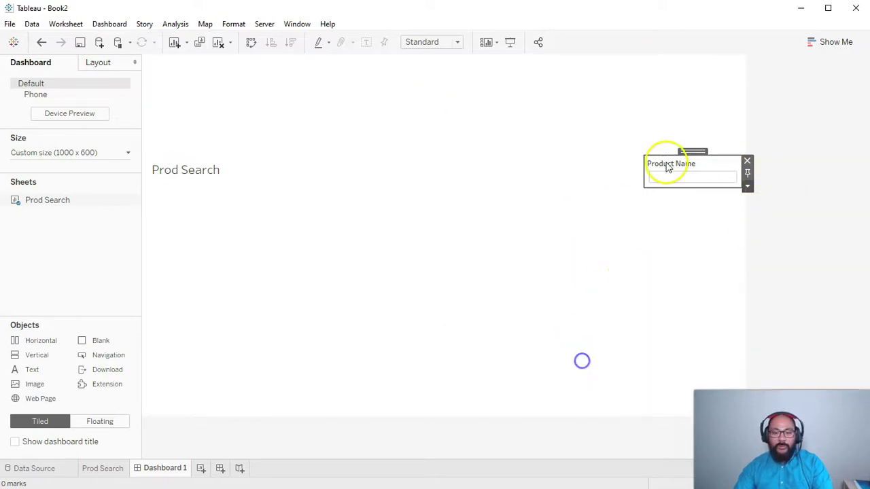
mouse_move(692, 151)
left_mouse_down()
mouse_move(711, 227)
mouse_move(699, 152)
mouse_move(225, 246)
left_mouse_up()
left_click_drag(442, 204, 262, 233)
left_click(268, 186)
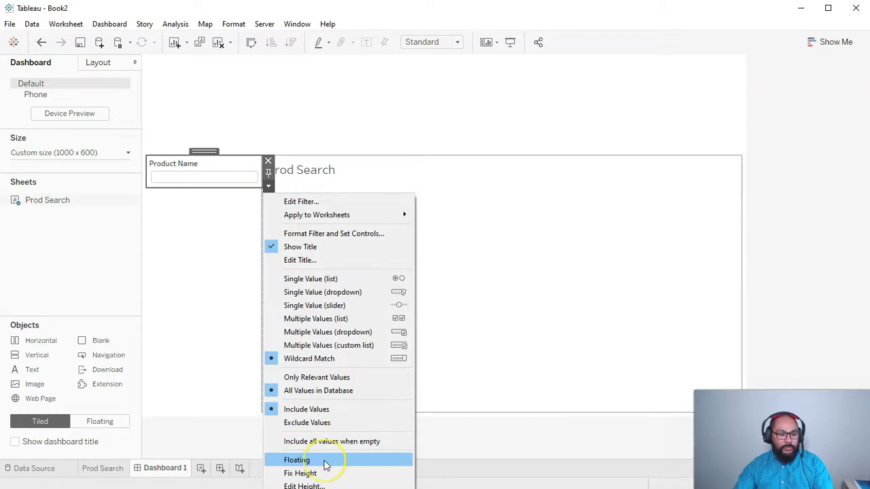
left_click(296, 461)
Position the floating search box at the top centre with its title hidden
left_click_drag(210, 168, 445, 118)
right_click(400, 100)
left_click(431, 149)
left_click(367, 106)
left_click(815, 164)
left_click(453, 104)
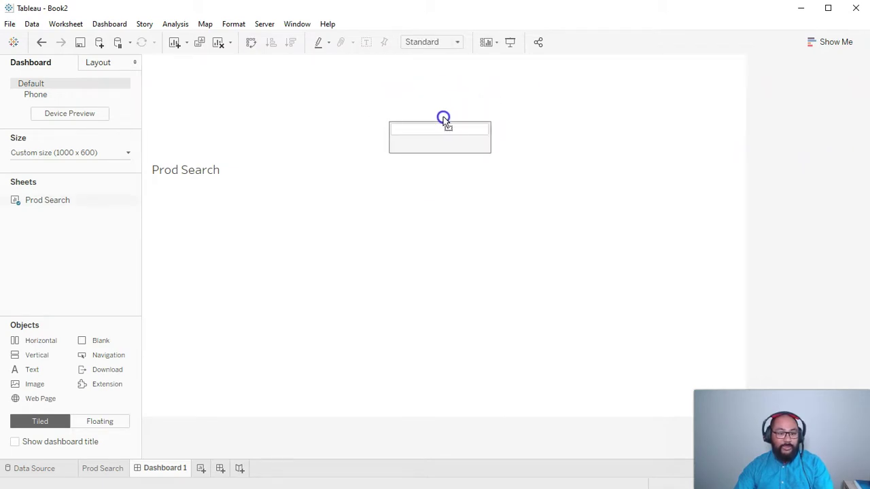
left_click(777, 197)
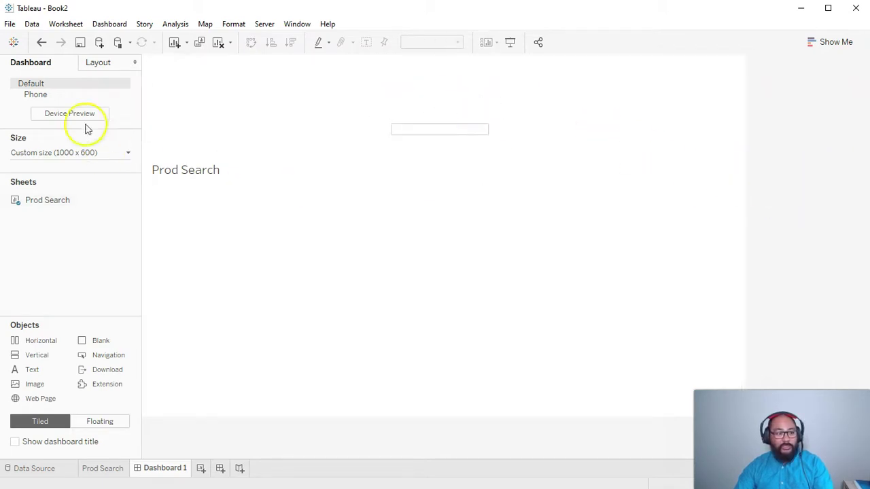
Add a 'Gogle Product Search' text title at size 26, centred, blue and bold
left_click_drag(43, 369, 535, 151)
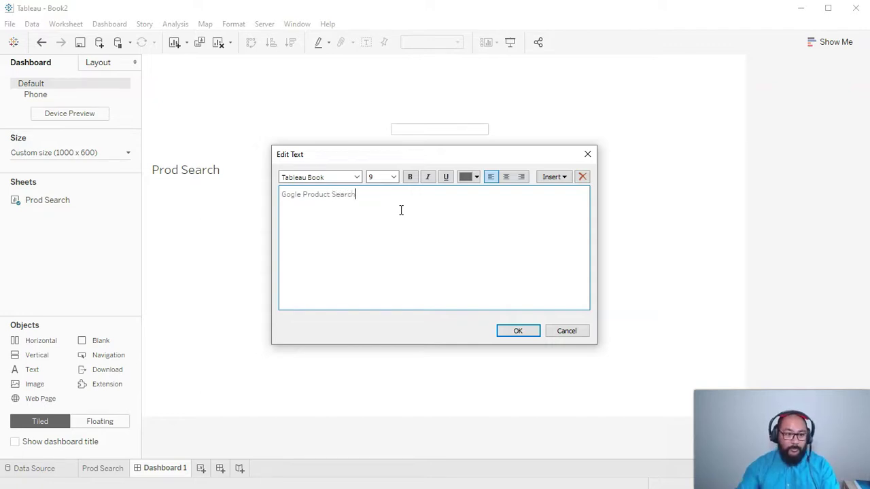
triple_click(402, 207)
left_click(394, 177)
left_click(383, 284)
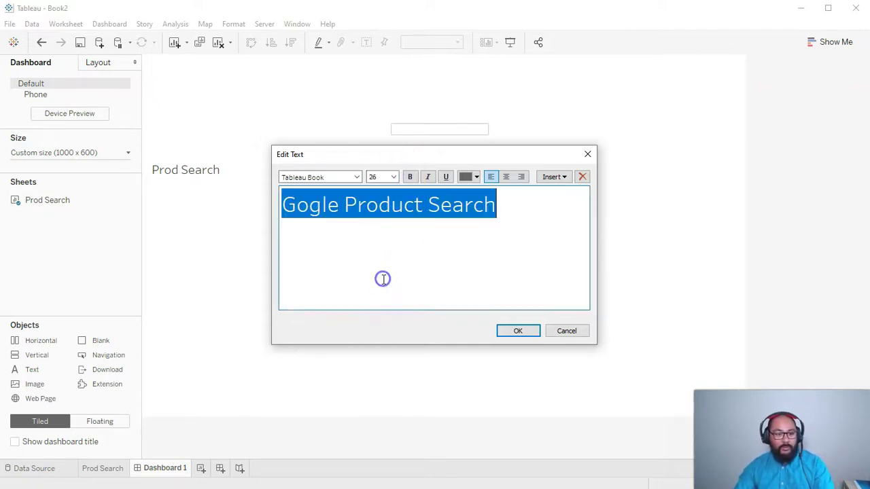
left_click(506, 176)
left_click(473, 176)
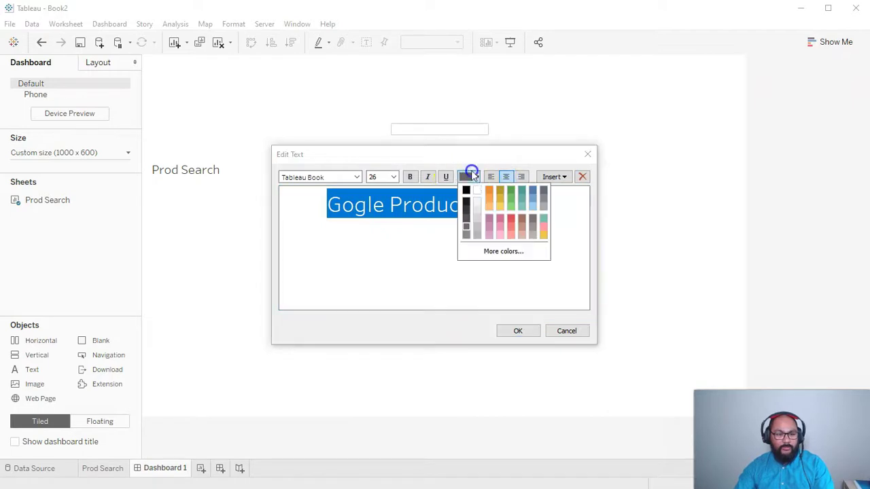
left_click(532, 192)
left_click(410, 177)
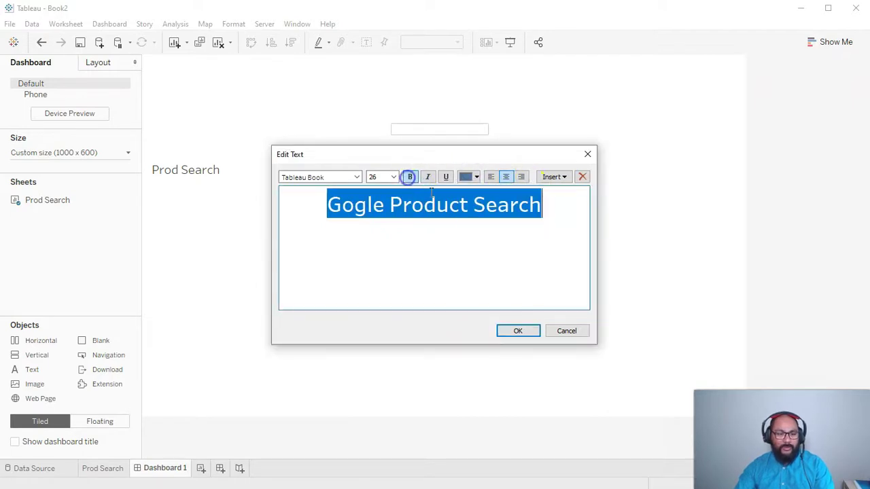
left_click(520, 331)
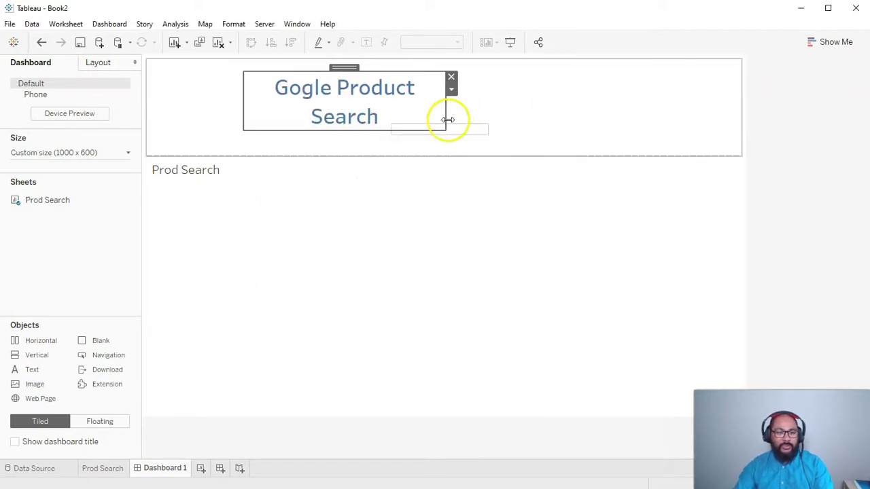
Widen the title to one line, centre it above the search box, and hide the Prod Search title
left_click_drag(446, 129, 616, 109)
left_click_drag(431, 68, 445, 69)
left_click(224, 171)
right_click(224, 171)
left_click(265, 202)
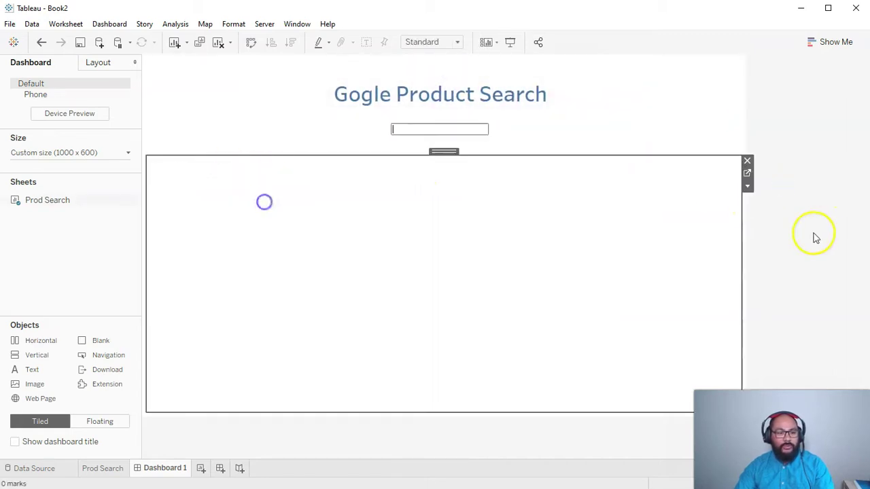
Search 'Chrom' in the product box, leaving 14 products totalling 71,767 in sales
left_click(785, 241)
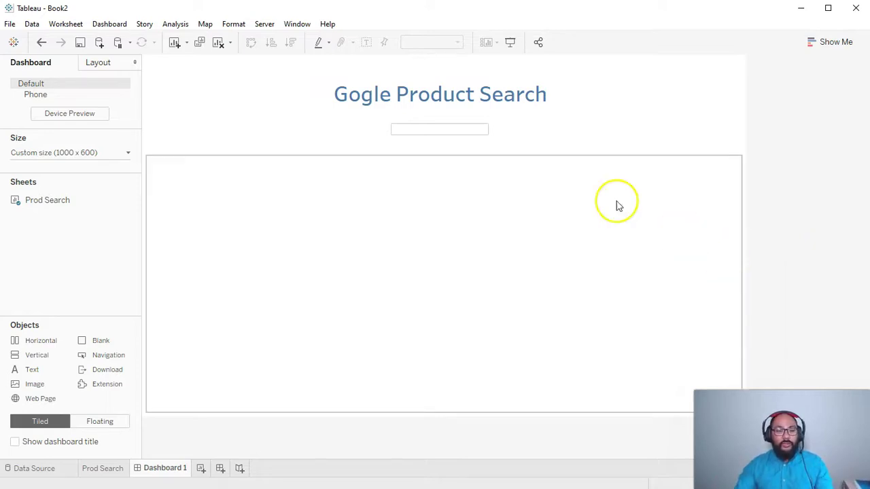
left_click(453, 130)
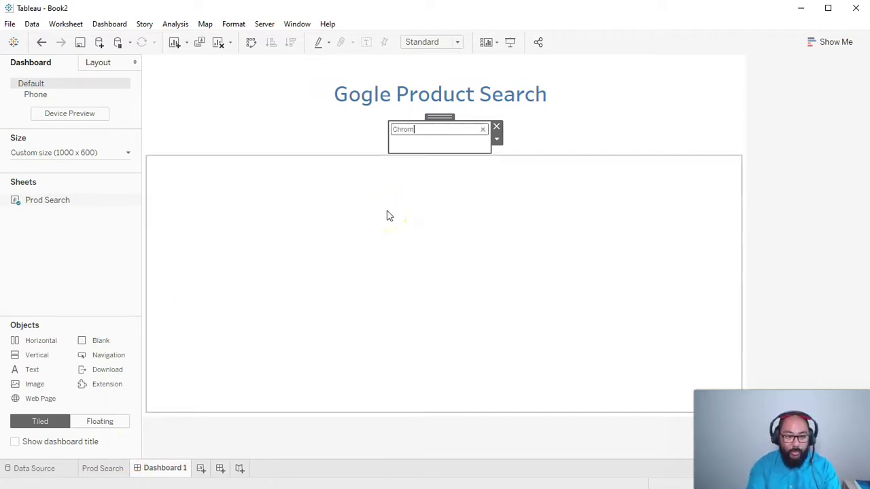
key("Return")
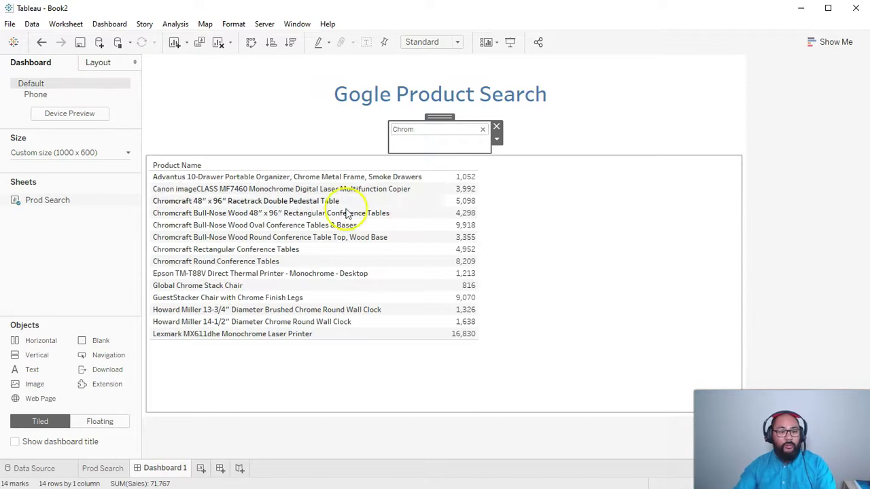
left_click(559, 255)
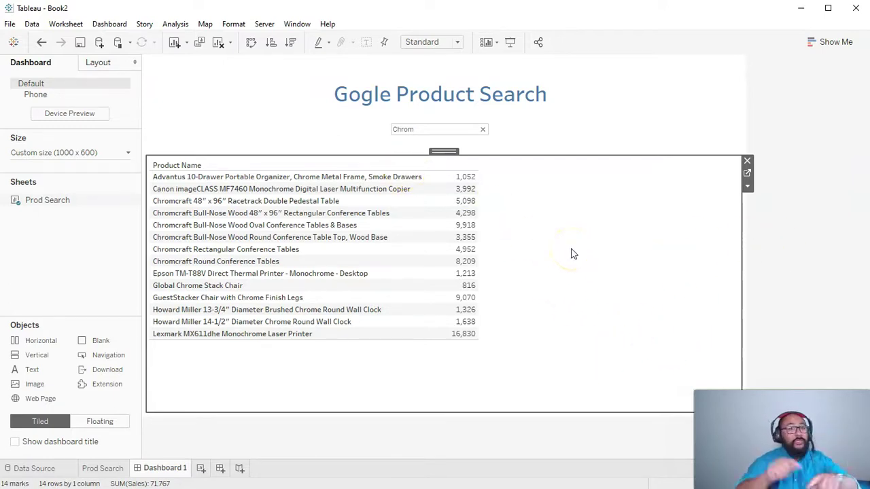
left_click(419, 130)
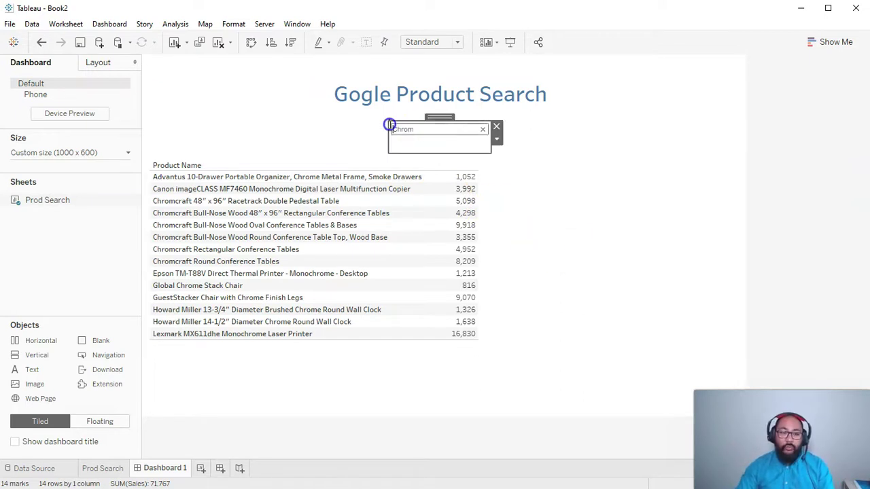
Try the 'Book West' and 'Book' searches and scroll through the matching products
type("Boo")
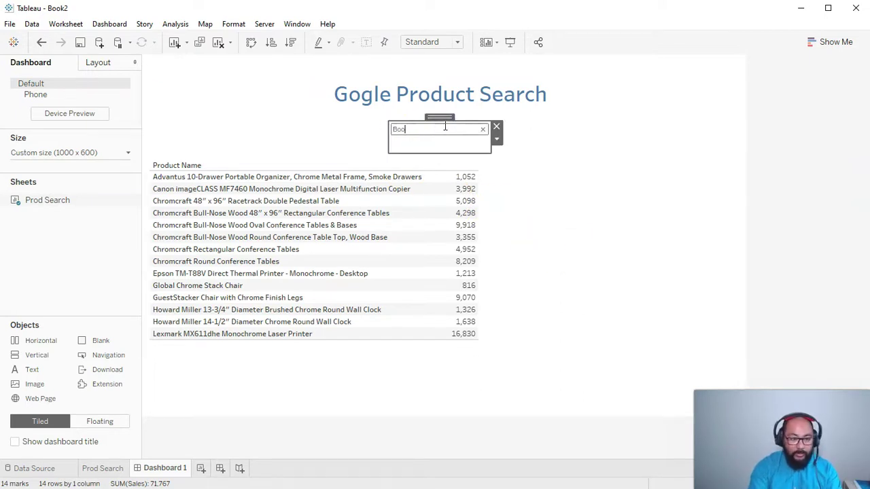
type("k")
left_click(485, 173)
mouse_move(485, 178)
left_mouse_down()
mouse_move(495, 237)
mouse_move(489, 167)
left_mouse_up()
left_click(438, 129)
left_click(454, 129)
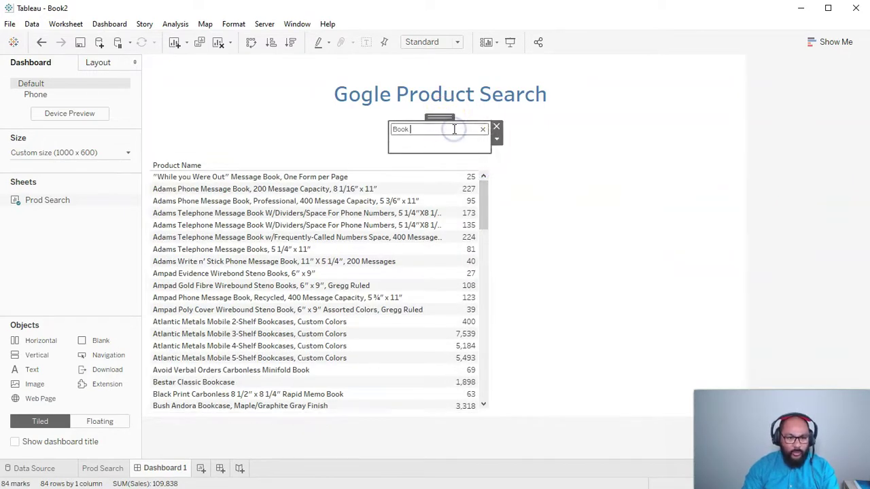
key("Return")
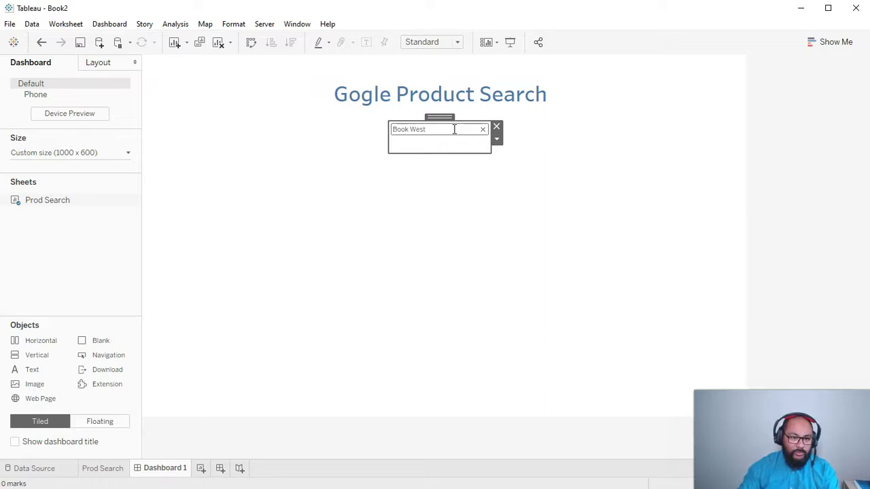
type("Book")
key("Return")
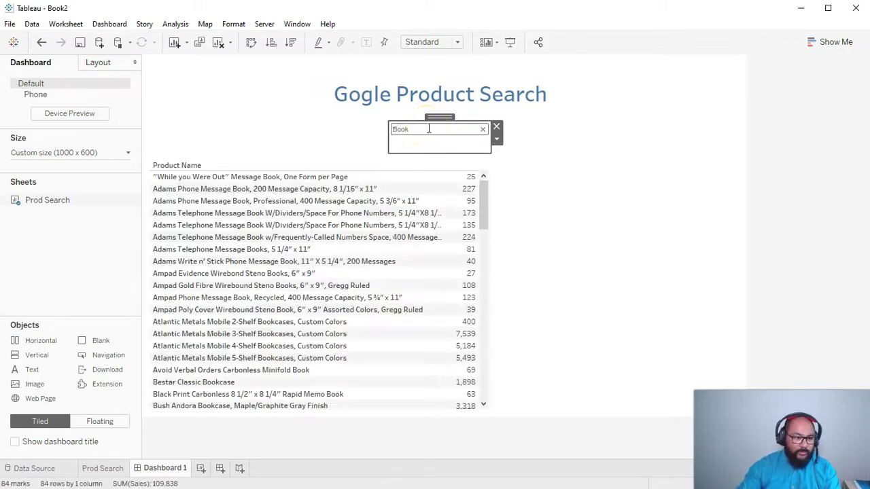
scroll(262, 299, "down", 10)
scroll(252, 285, "down", 1)
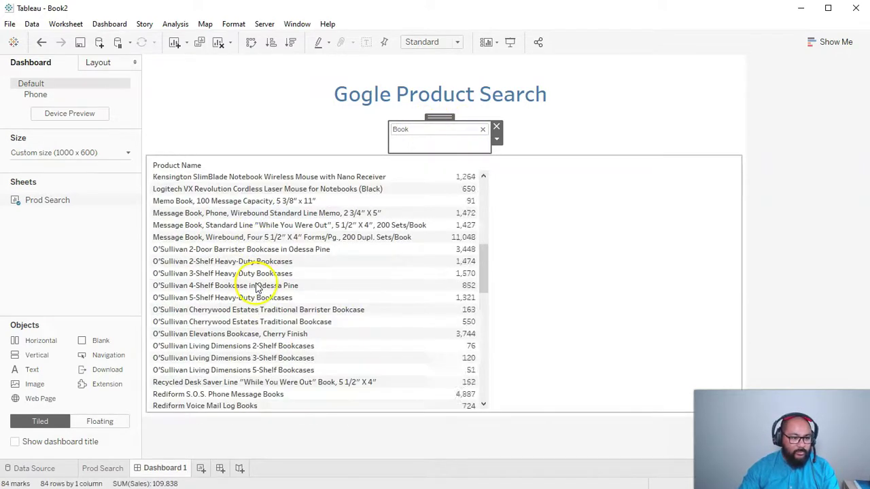
scroll(234, 283, "up", 5)
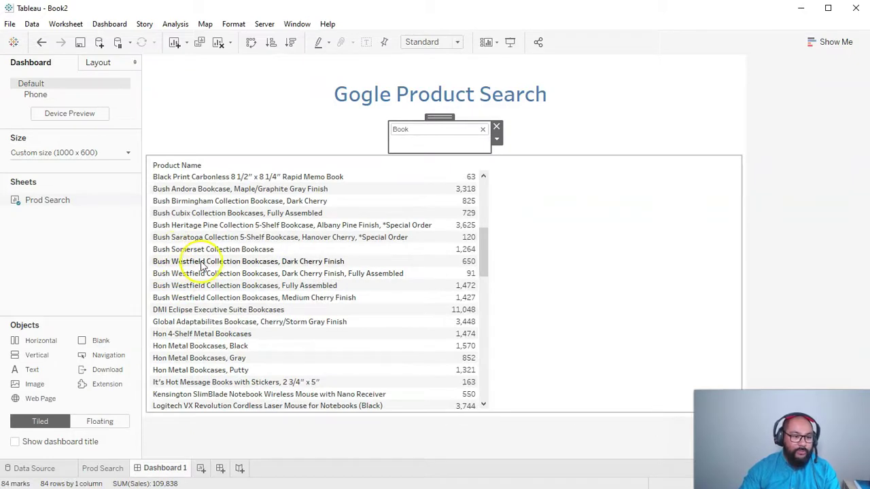
Replace the search with 'Bush West', leaving 4 Bush Westfield bookcases totalling 3,640 in sales
double_click(427, 130)
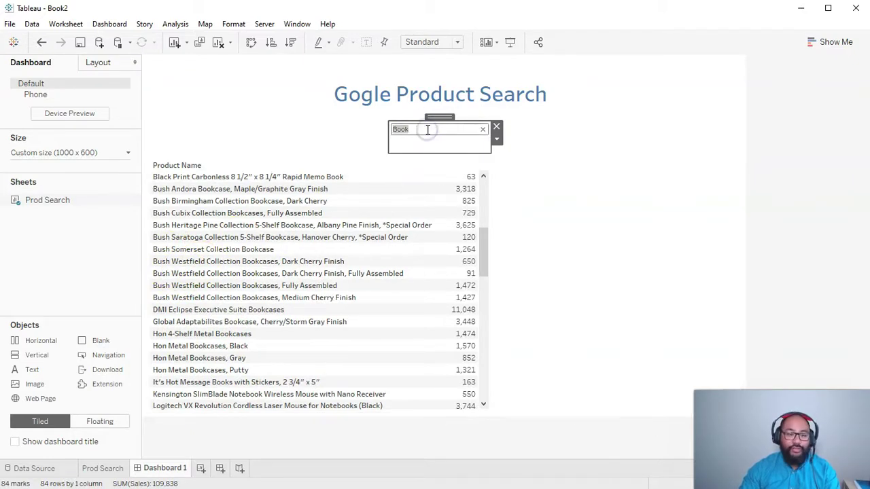
type("Bush West")
key("Return")
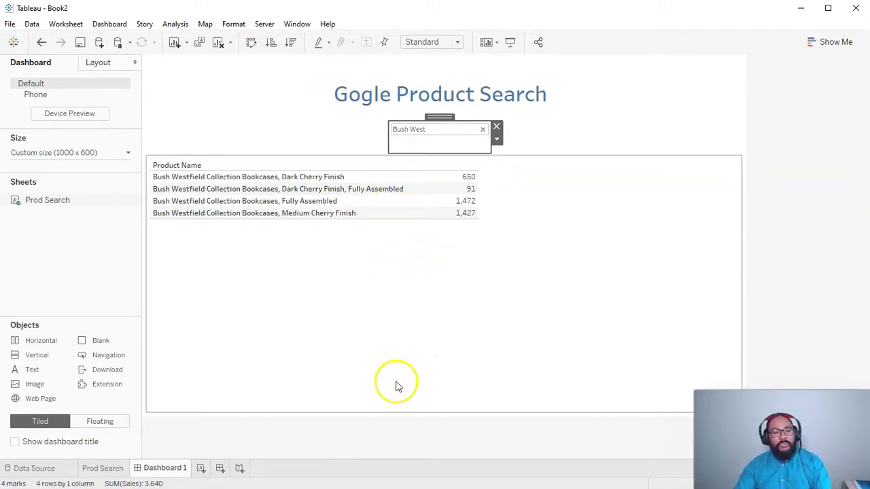
left_click(797, 219)
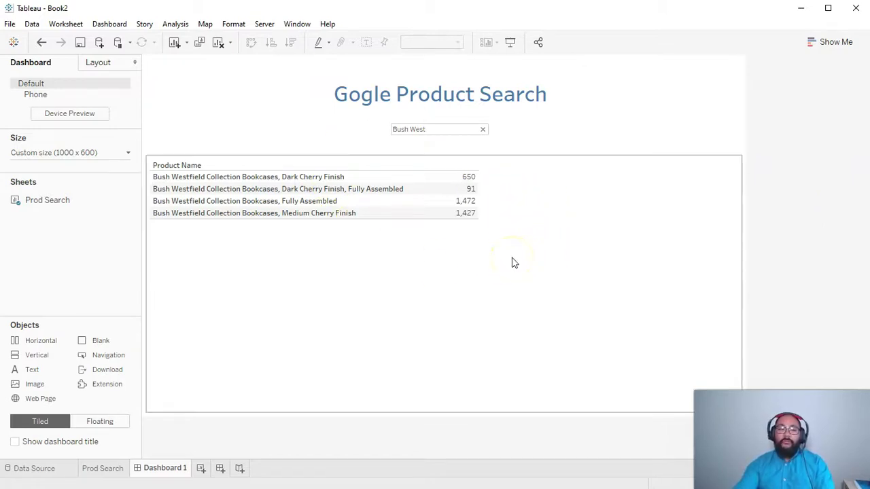
left_click(774, 281)
left_click(556, 224)
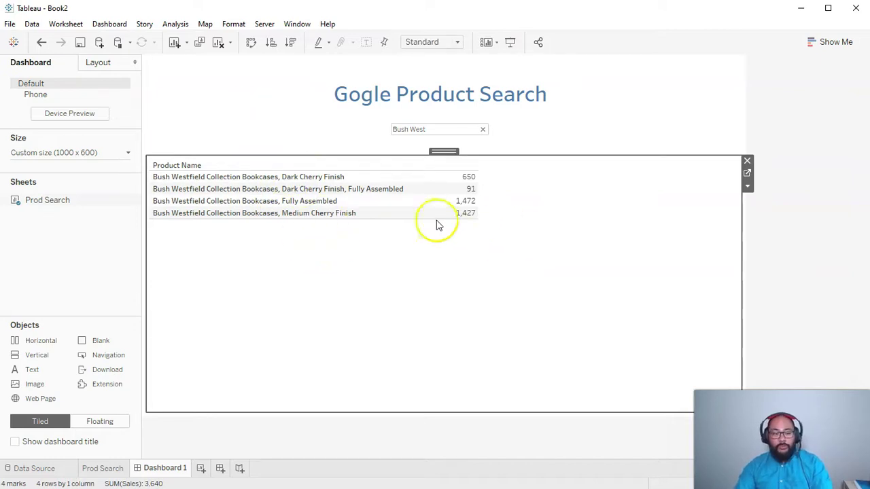
In a new worksheet, plot SUM(Sales) per Segment as horizontal bars with Segment on Rows
left_click(201, 470)
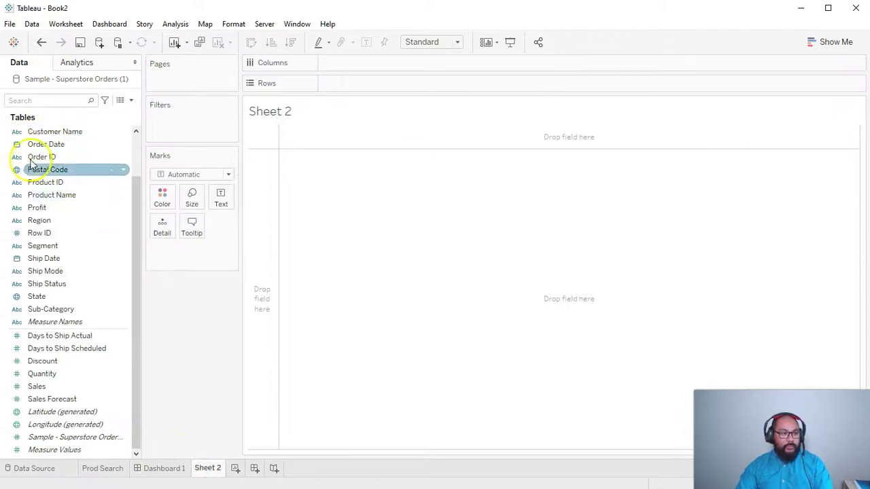
left_click_drag(52, 208, 386, 140)
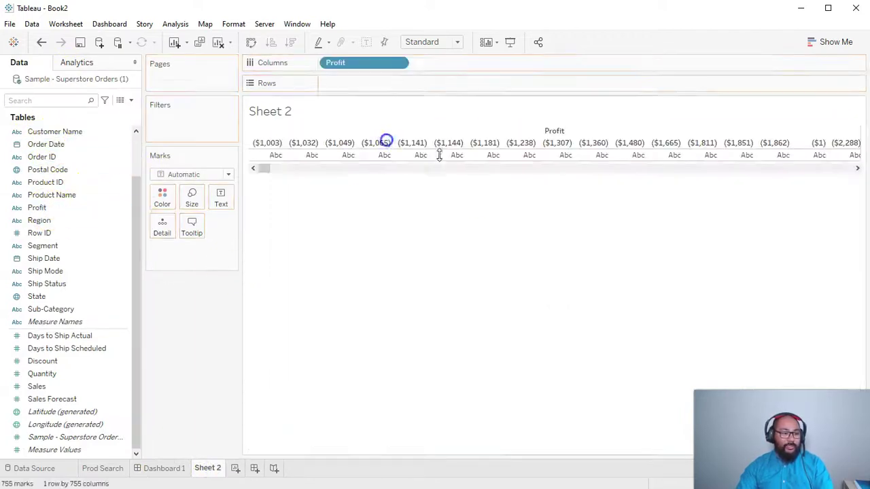
left_click_drag(43, 245, 191, 343)
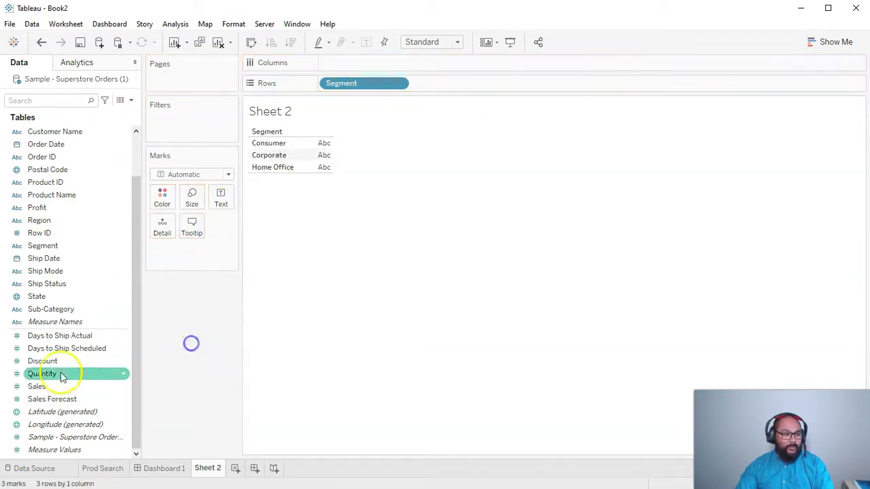
left_click_drag(41, 386, 384, 65)
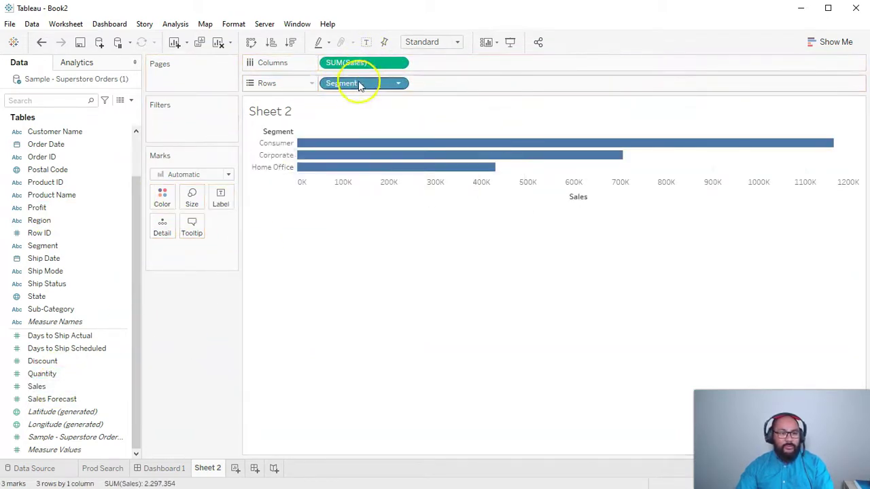
Place the Sheet 2 segment chart in the dashboard's right half and apply the search filter to it
left_click(170, 472)
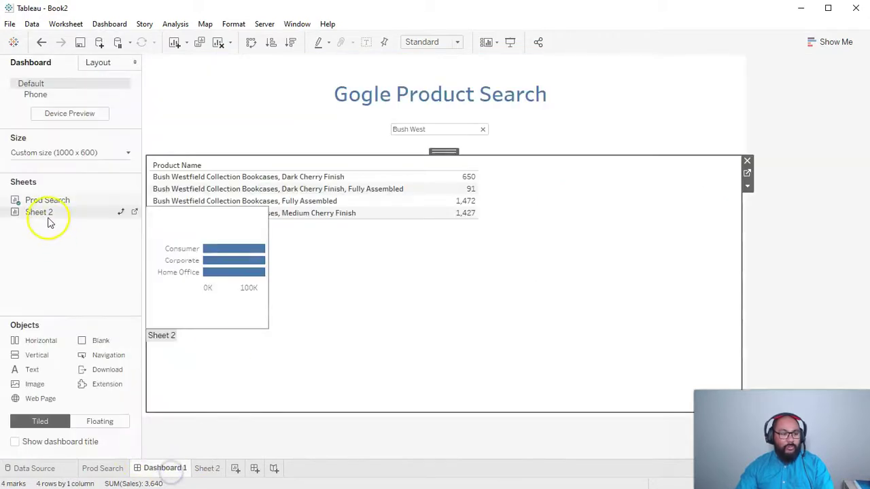
left_click_drag(48, 220, 632, 254)
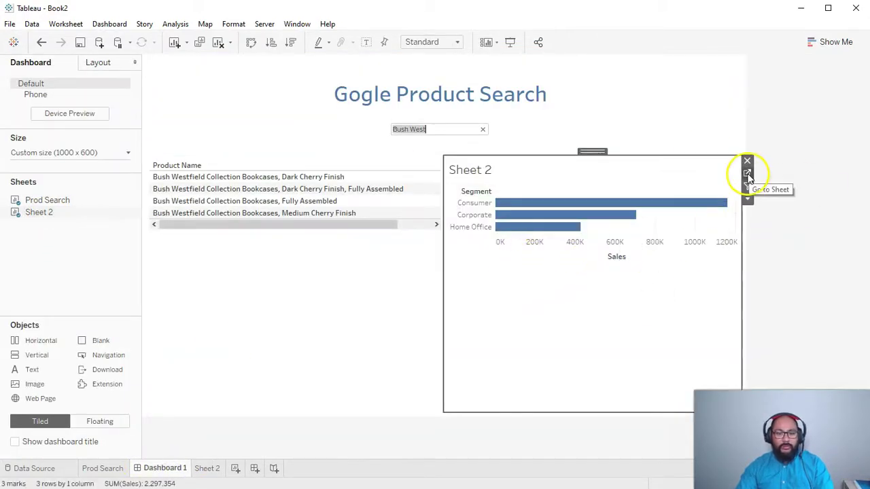
left_click(463, 125)
left_click(496, 138)
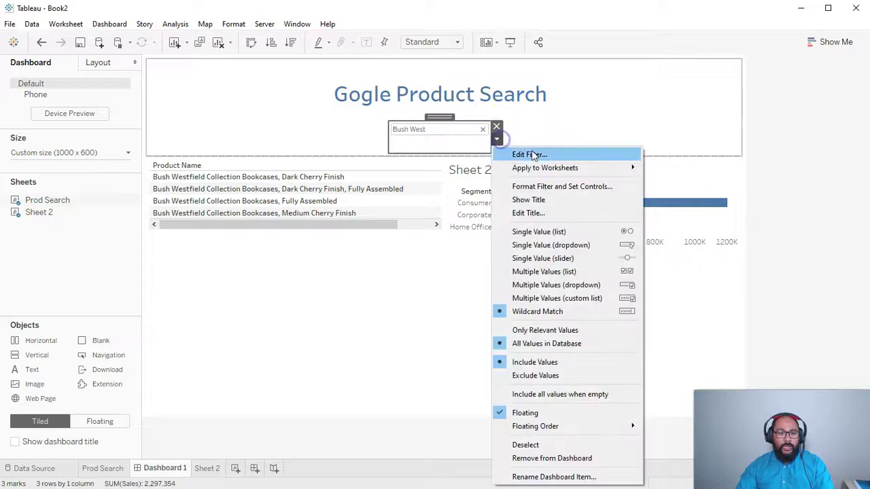
mouse_move(530, 167)
left_click(695, 196)
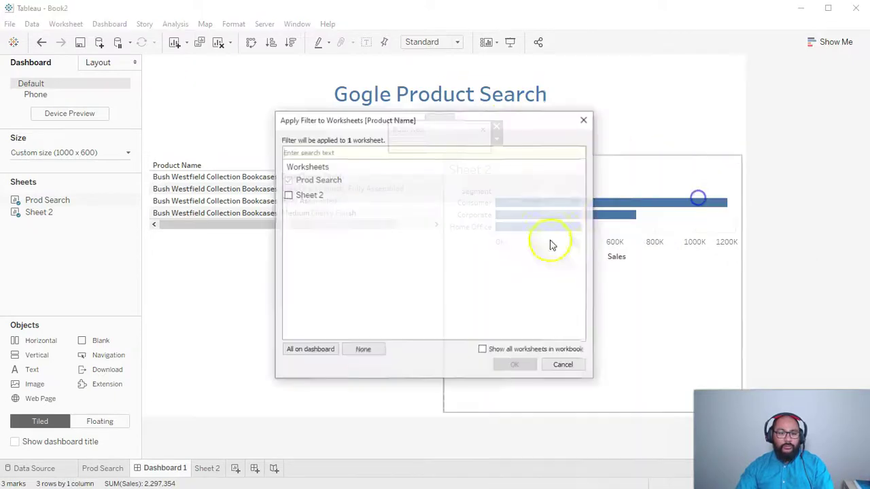
left_click(288, 195)
left_click(516, 366)
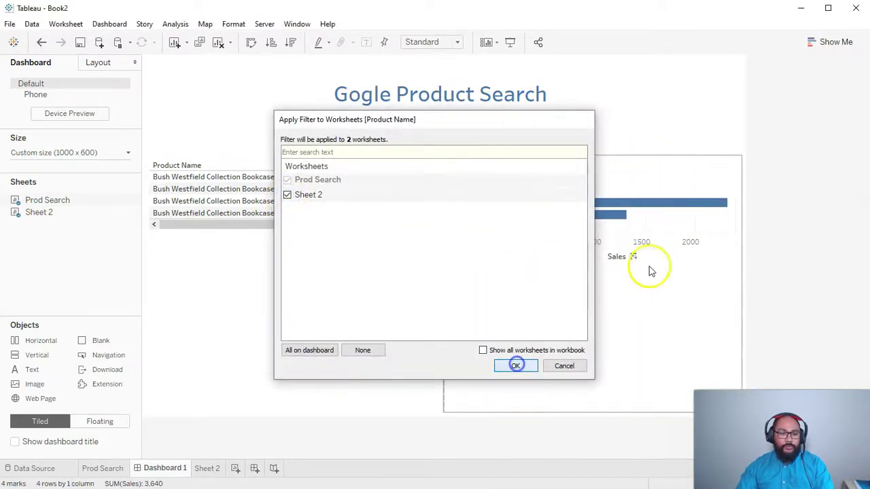
left_click(532, 366)
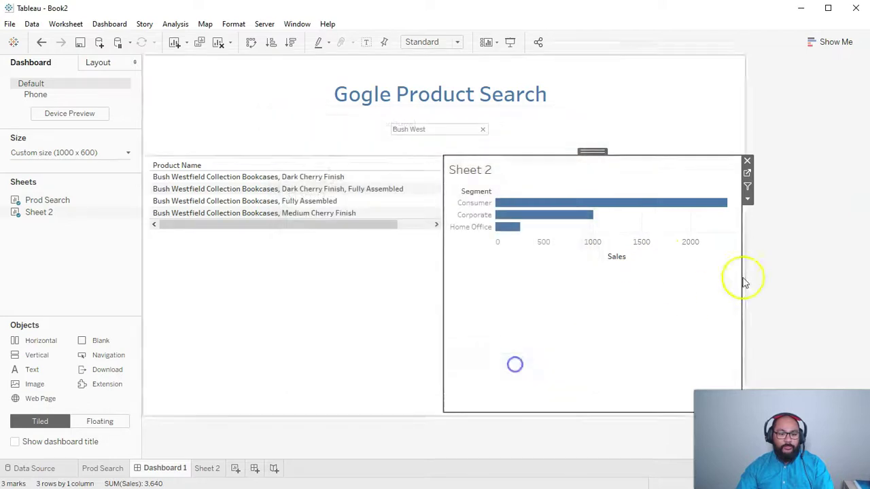
Change the search to 'Bush', showing 15 products with 32,256 in sales across both sheets
left_click(481, 130)
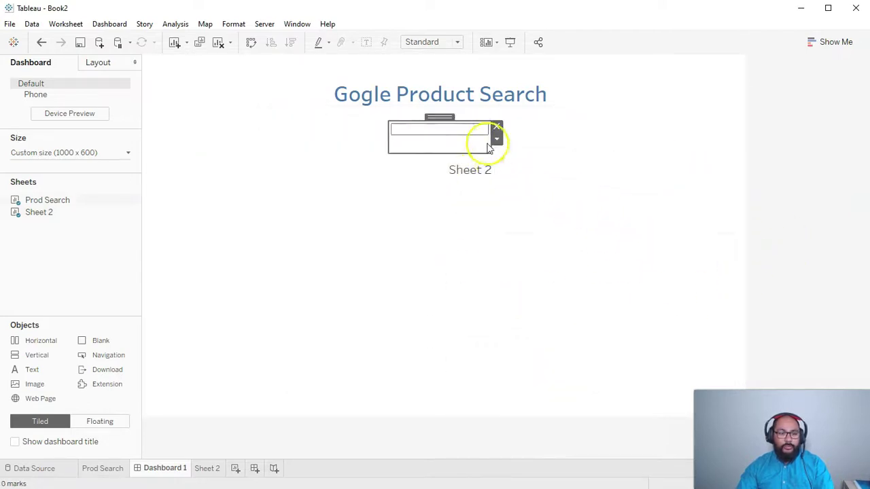
left_click(422, 132)
type("Bus")
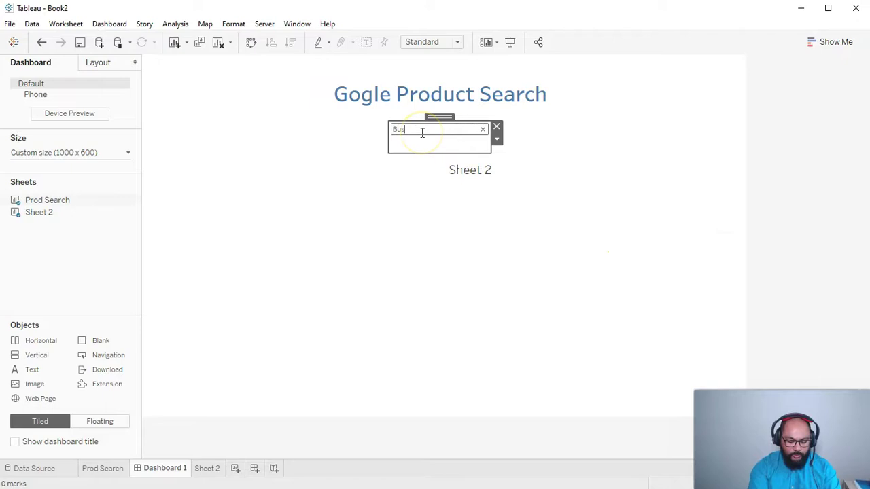
type("h")
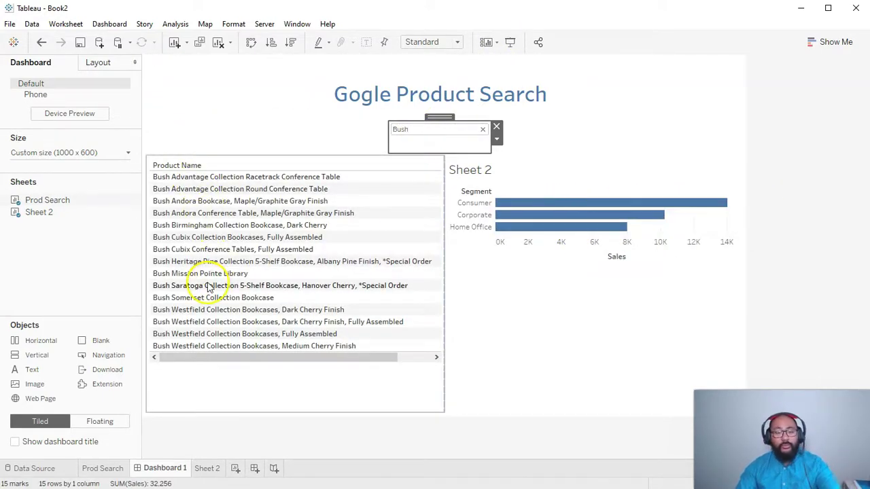
left_click(815, 297)
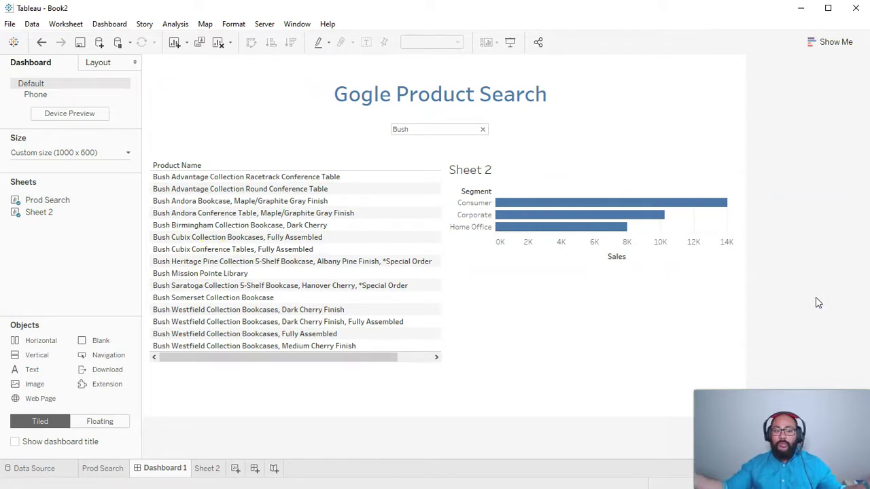